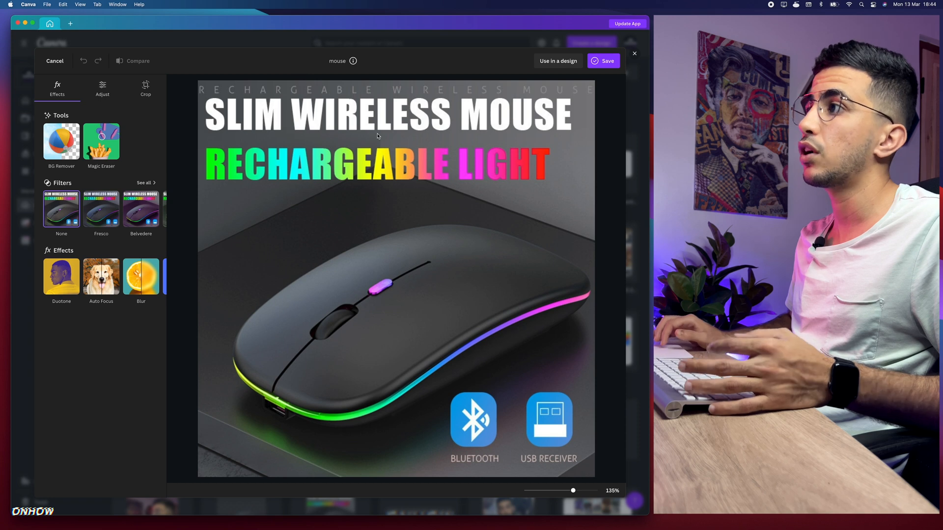
Use the mouse photo in a new 800px × 800px design and set it as the page background.
left_click(556, 65)
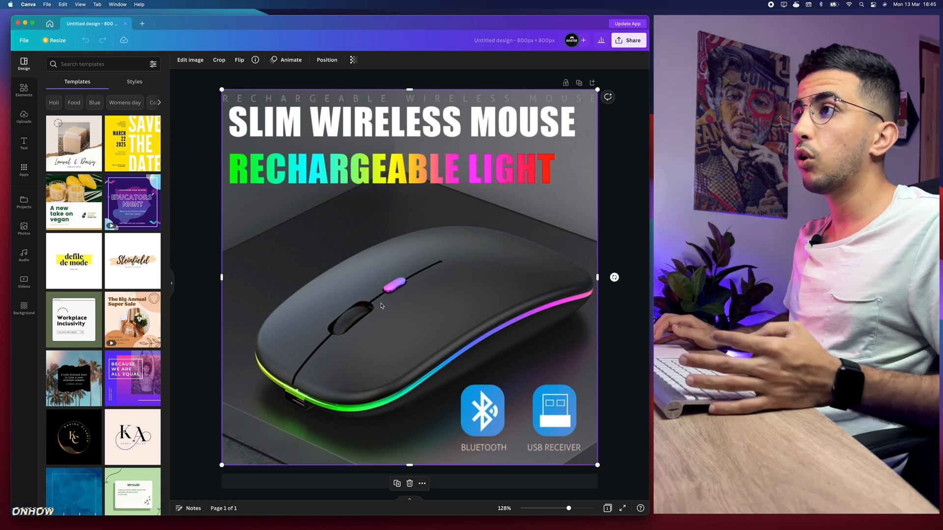
left_click(201, 226)
left_click(317, 258)
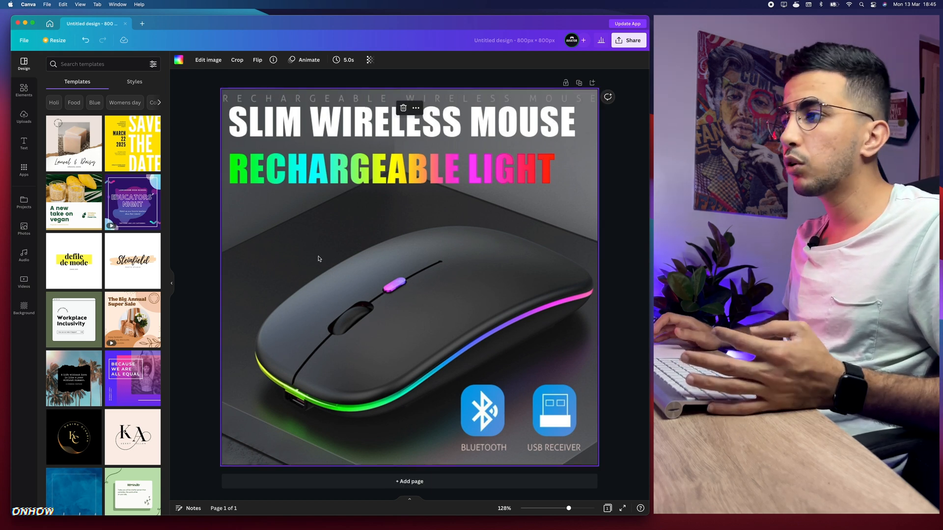
Remove the background from the mouse photo with the Background Remover.
left_click(203, 63)
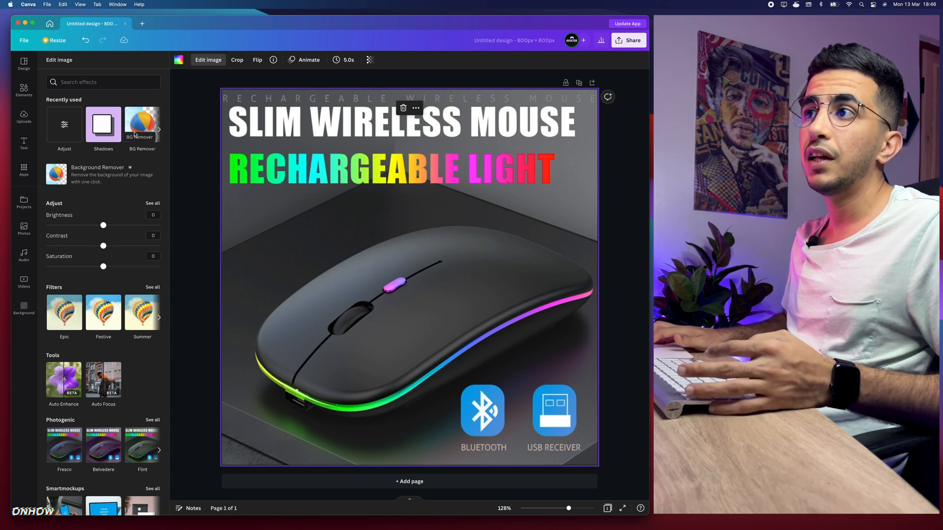
left_click(139, 126)
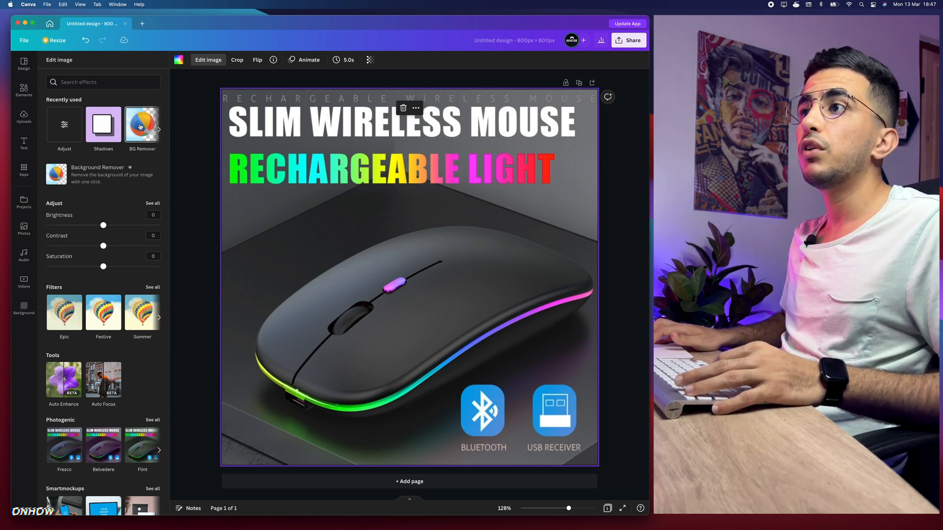
left_click(137, 128)
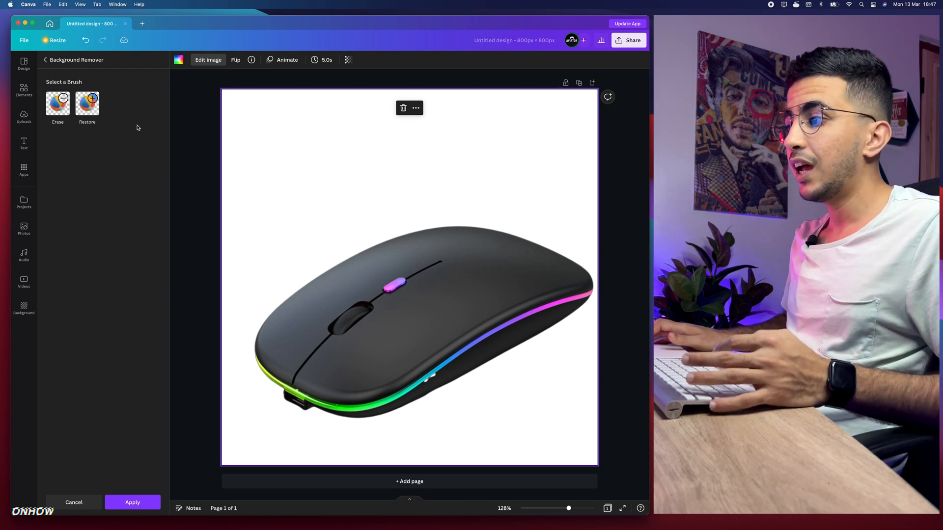
Restore the missing spots on the mouse's lower side using a Restore brush of size 11, and apply the background removal.
left_click_drag(569, 509, 576, 508)
scroll(487, 396, "down", 2)
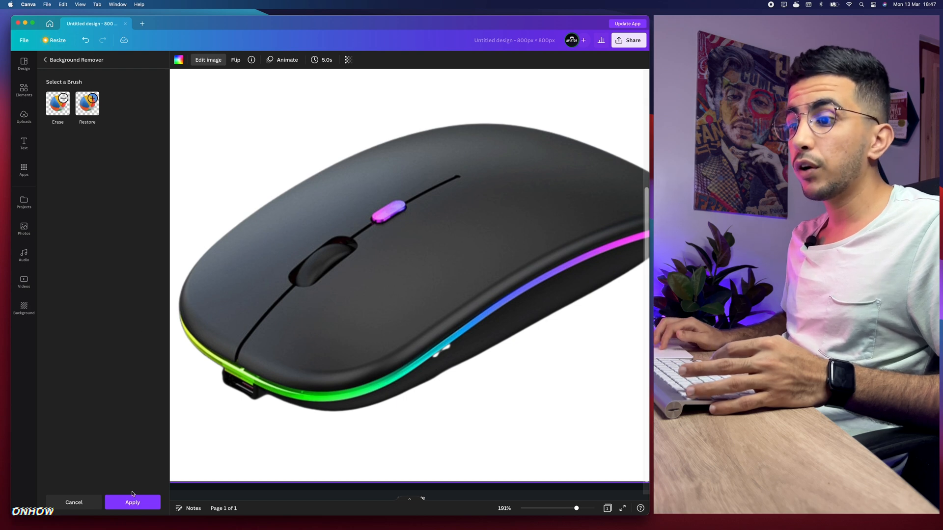
left_click(86, 108)
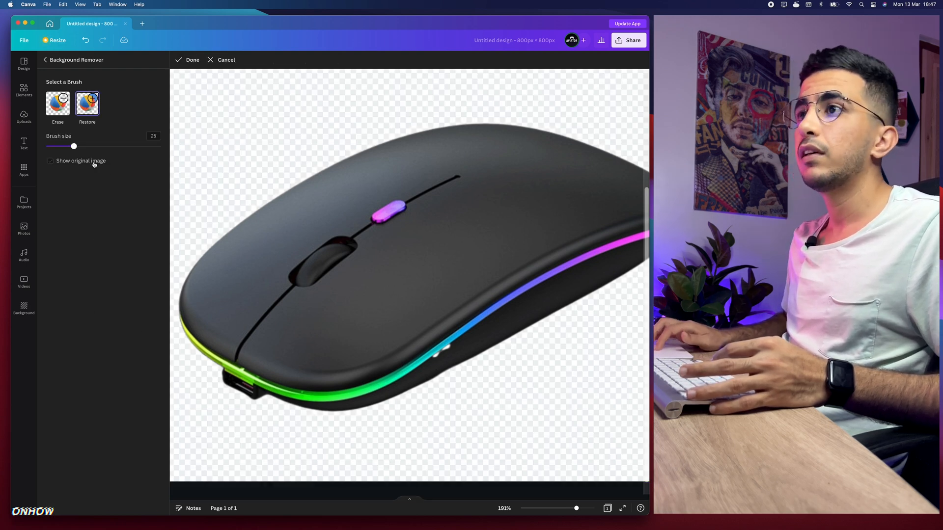
left_click_drag(74, 147, 57, 146)
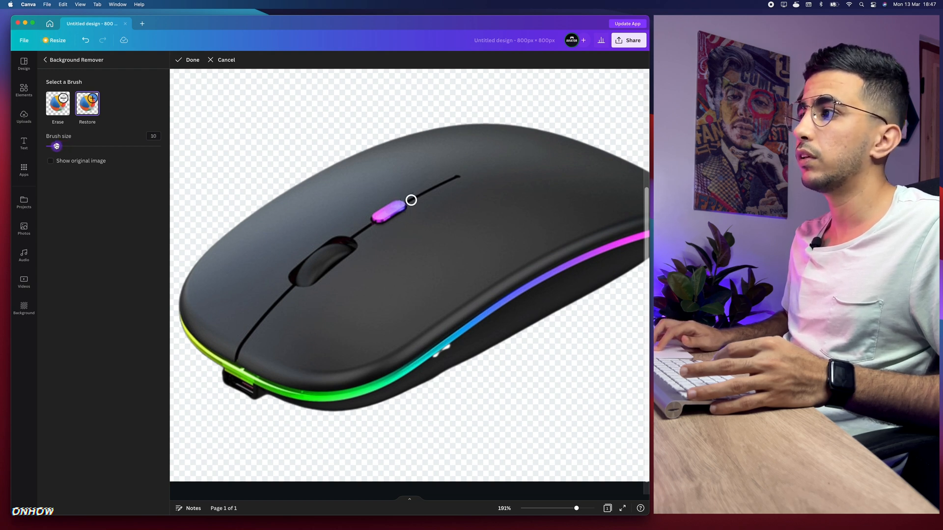
left_click_drag(449, 349, 438, 354)
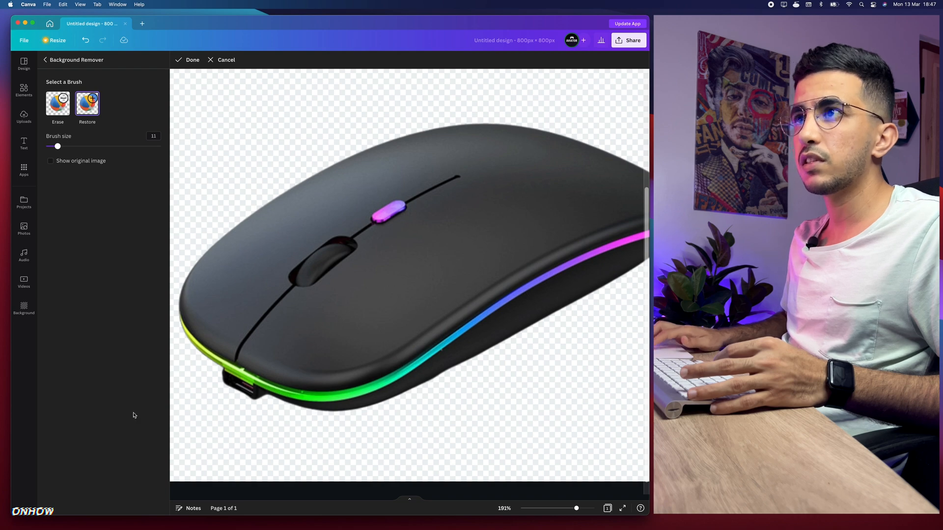
left_click(188, 60)
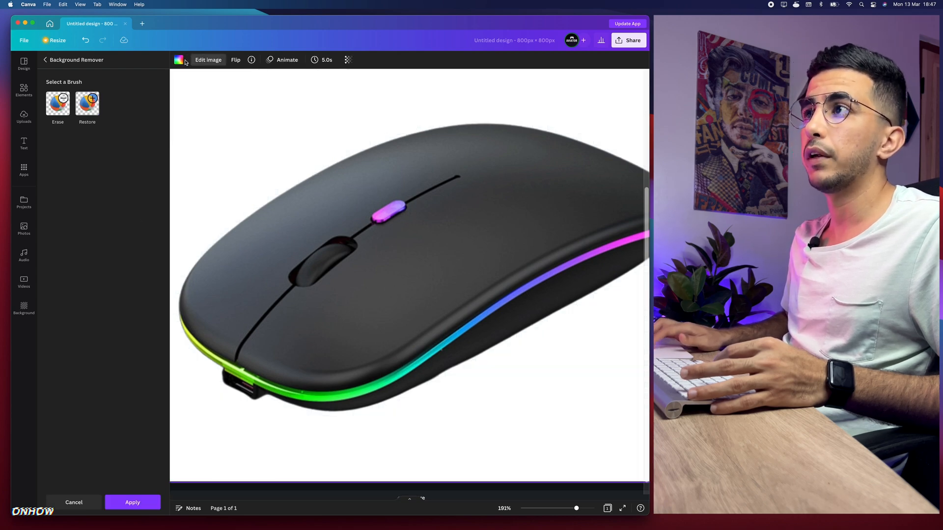
left_click(132, 502)
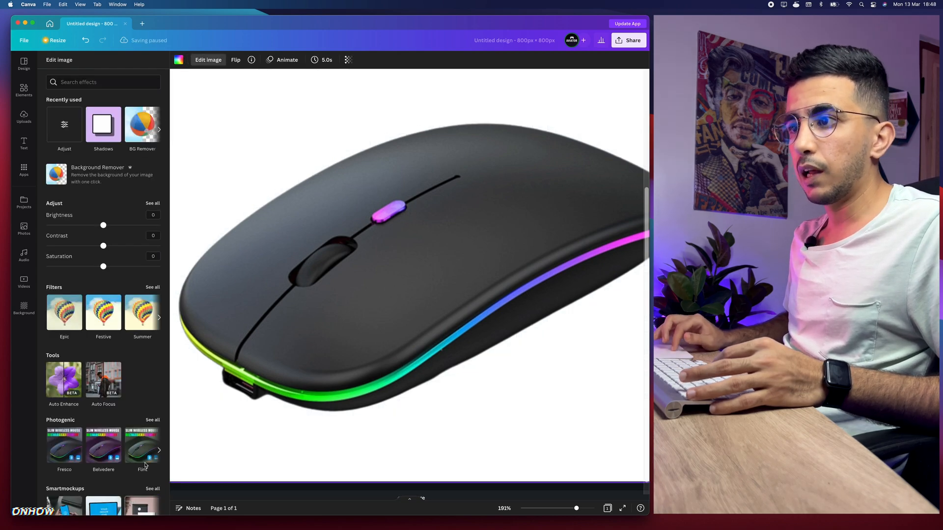
Try to fill the page background with gray #737373 while the mouse image is still set as background, and undo it.
left_click(565, 508)
left_click_drag(565, 508, 568, 509)
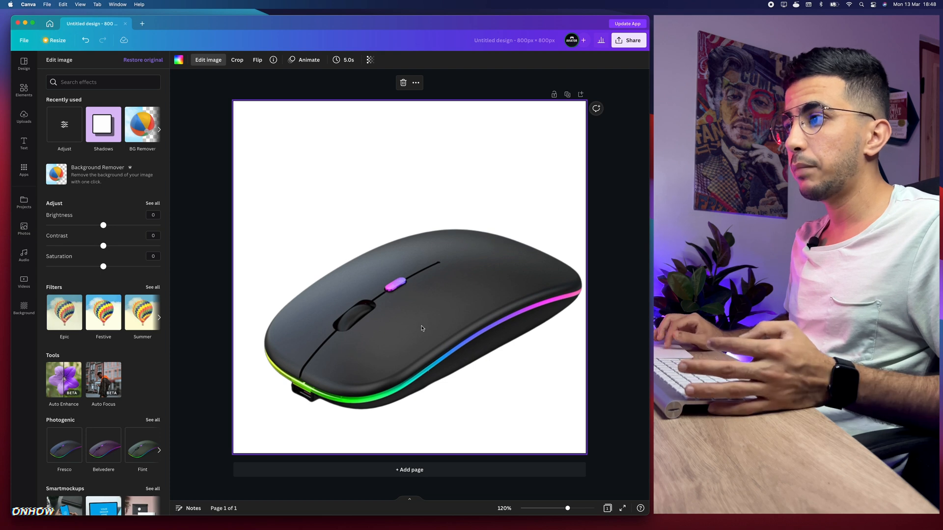
left_click(179, 60)
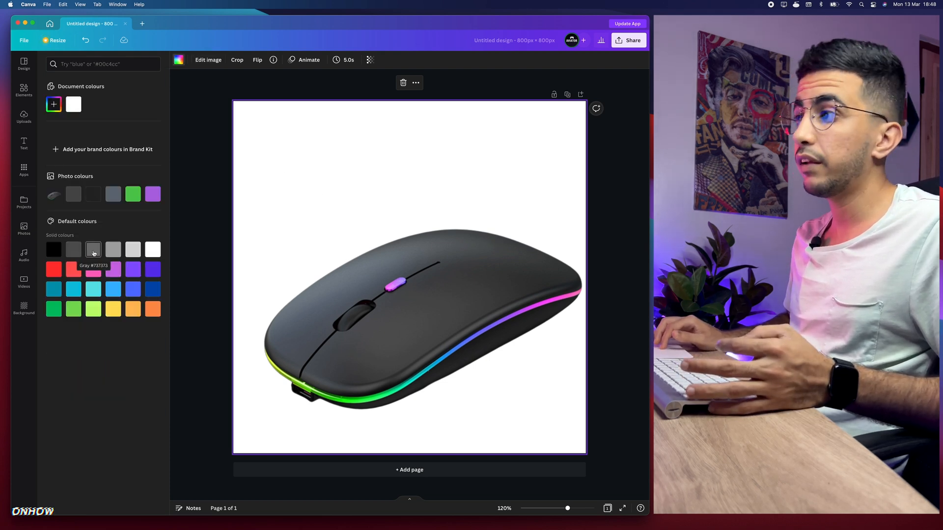
left_click(90, 251)
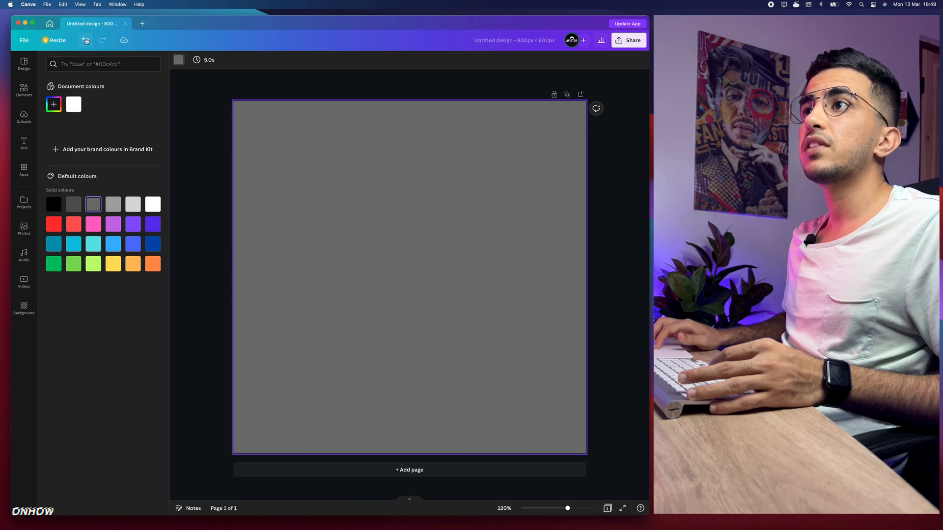
key("super+z")
Detach the mouse image from the background and reposition it slightly lower on the page.
left_click(366, 307)
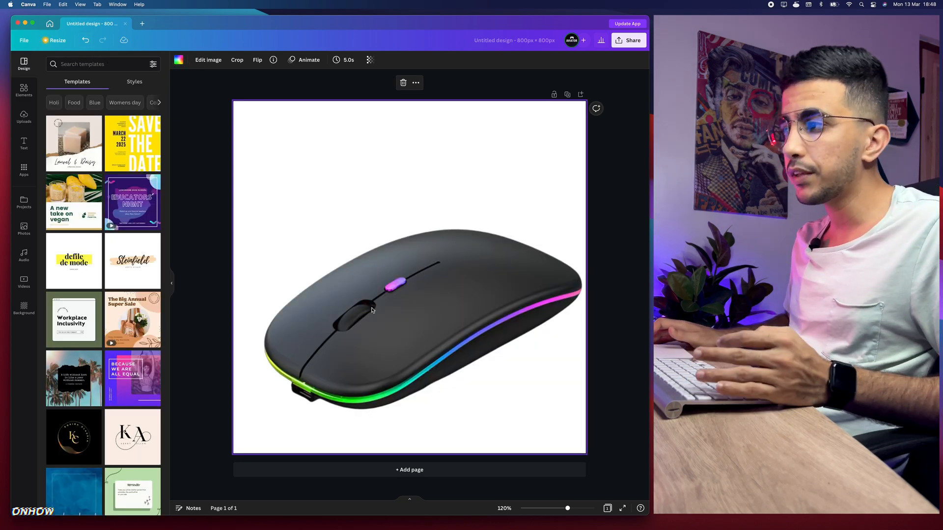
right_click(374, 236)
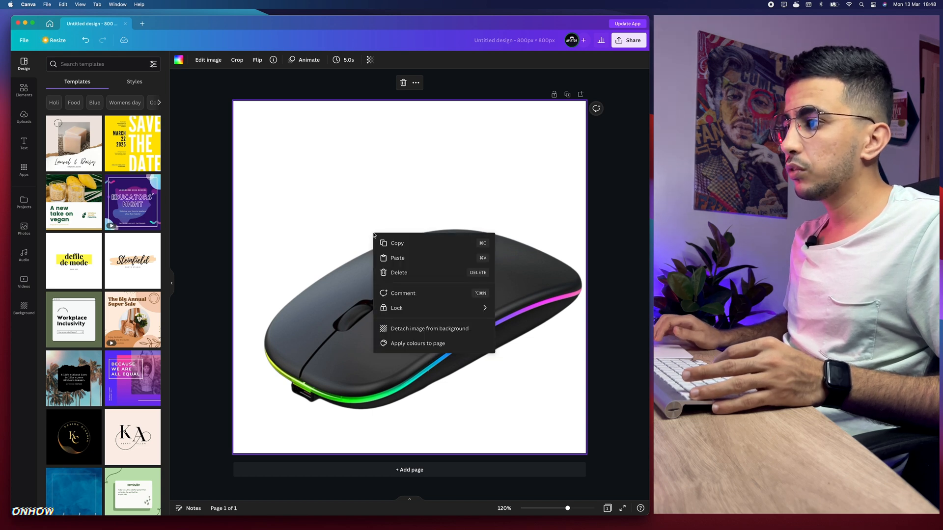
left_click(418, 332)
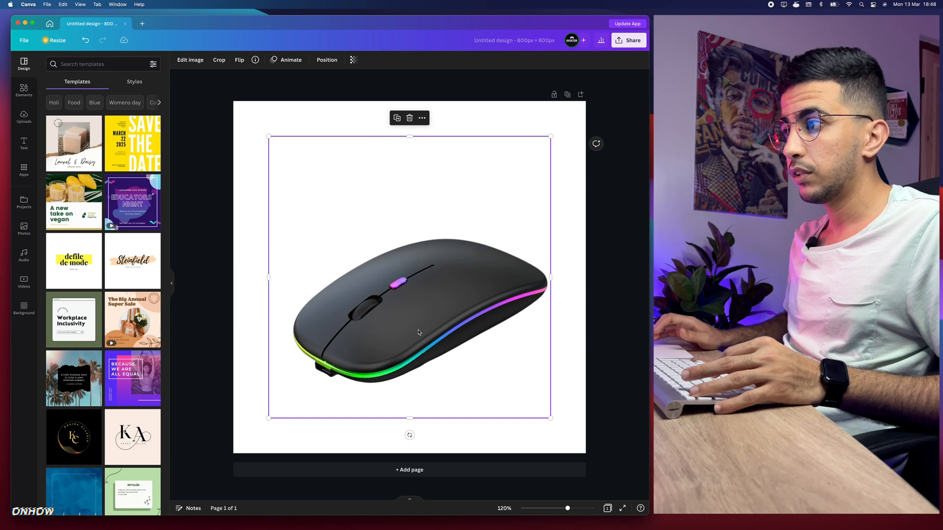
left_click_drag(412, 310, 412, 271)
Fill the page background with gray #737373 and move the mouse image up towards the page centre.
left_click(288, 138)
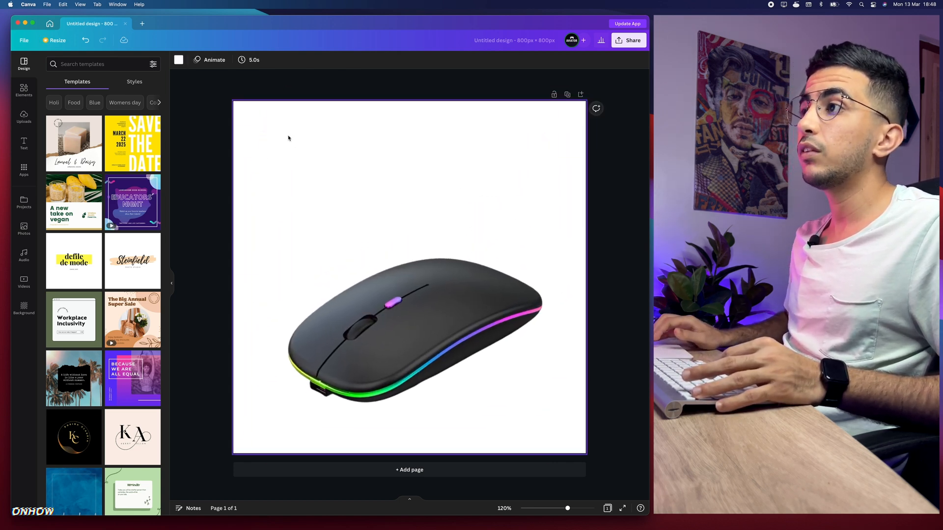
left_click(178, 59)
left_click(94, 248)
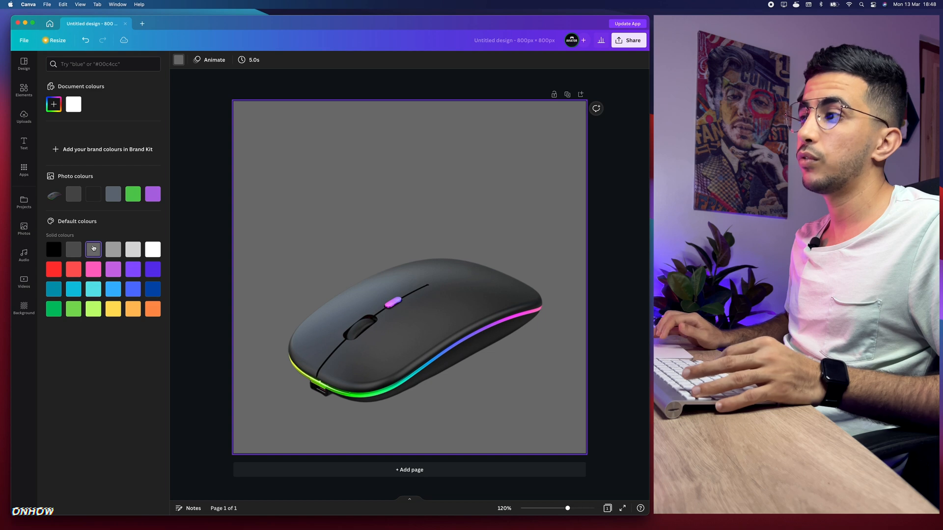
left_click_drag(388, 314, 384, 280)
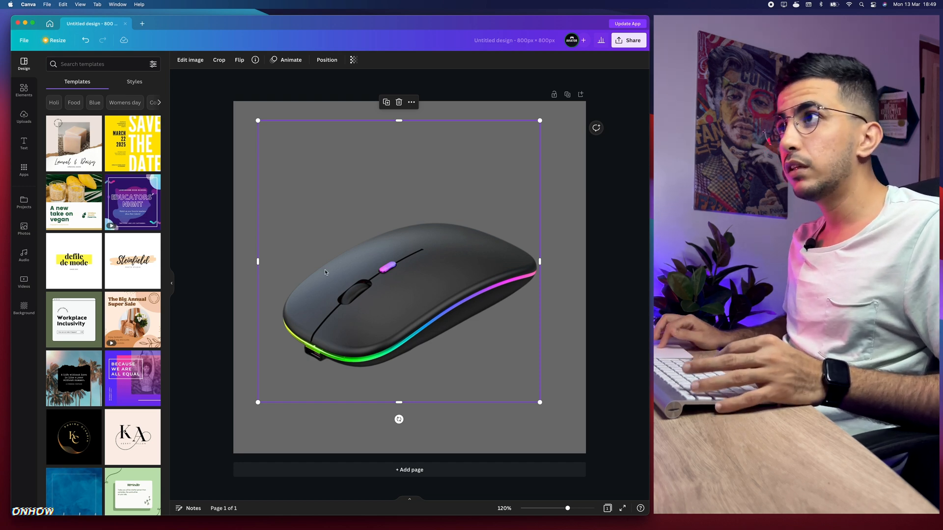
Set the mouse image's clarity adjustment to 100.
left_click(196, 62)
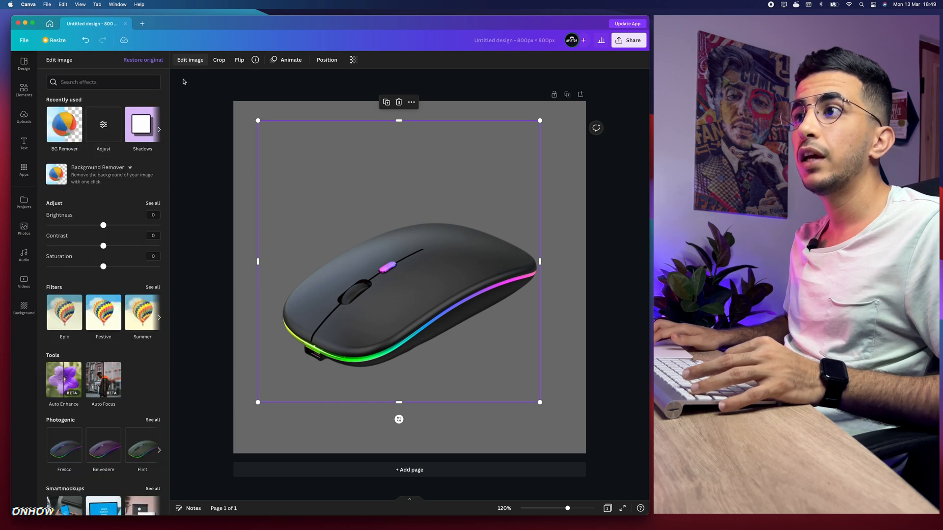
left_click(153, 203)
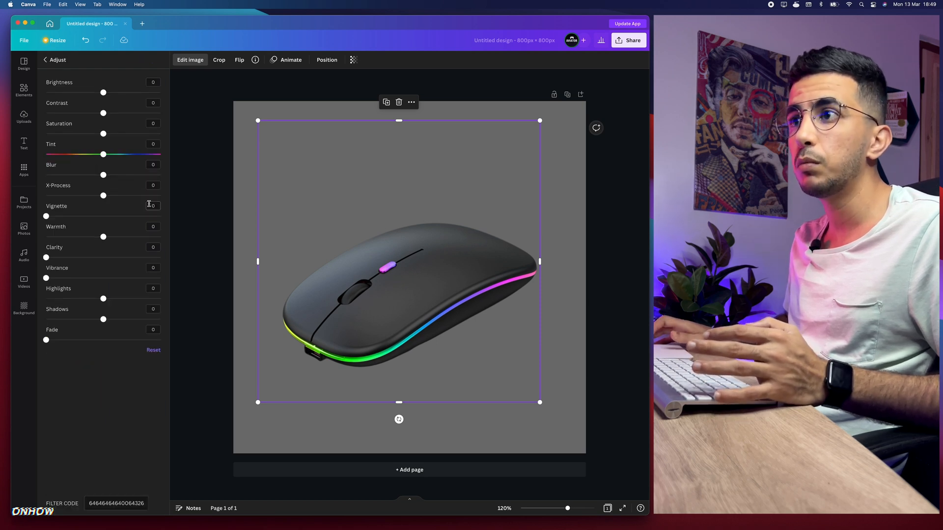
left_click(43, 59)
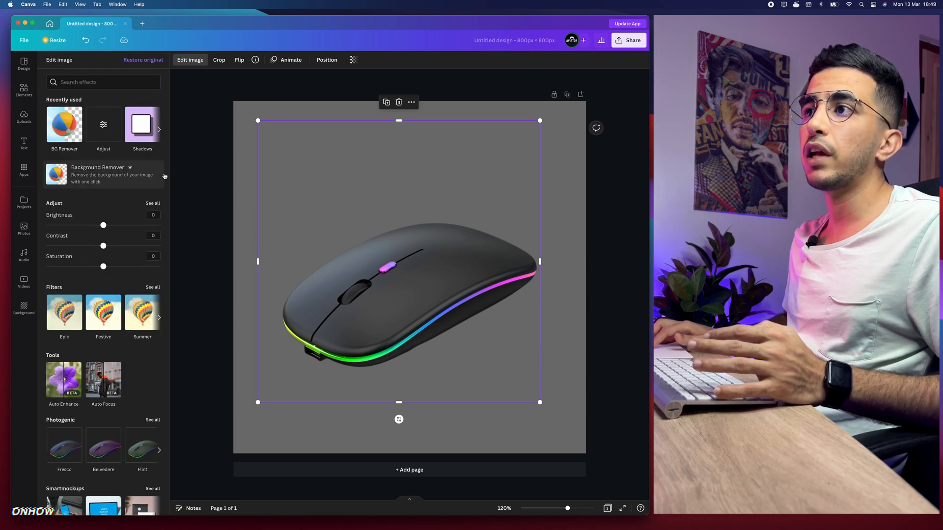
left_click(153, 204)
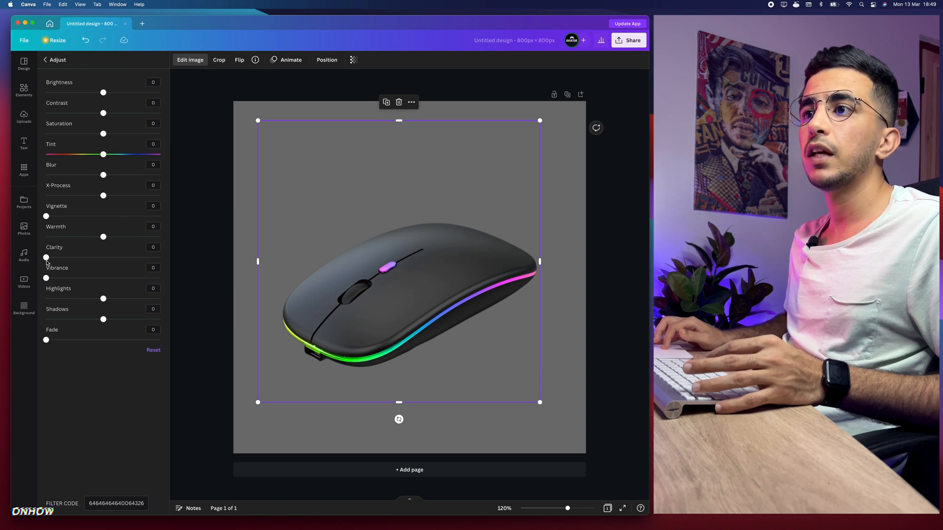
left_click_drag(47, 259, 161, 257)
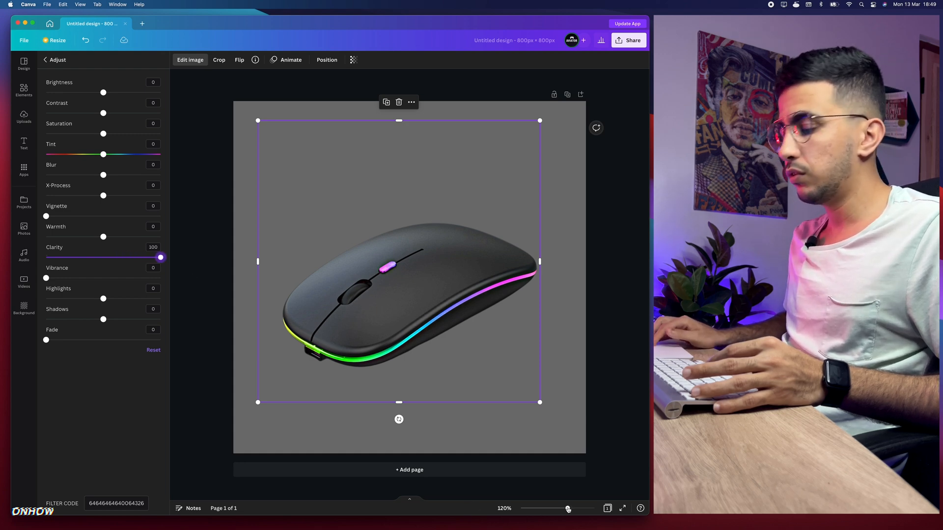
Inspect the mouse image up close and return its clarity adjustment to 0.
left_click_drag(568, 509, 585, 510)
left_click(159, 259)
left_click_drag(159, 258, 39, 264)
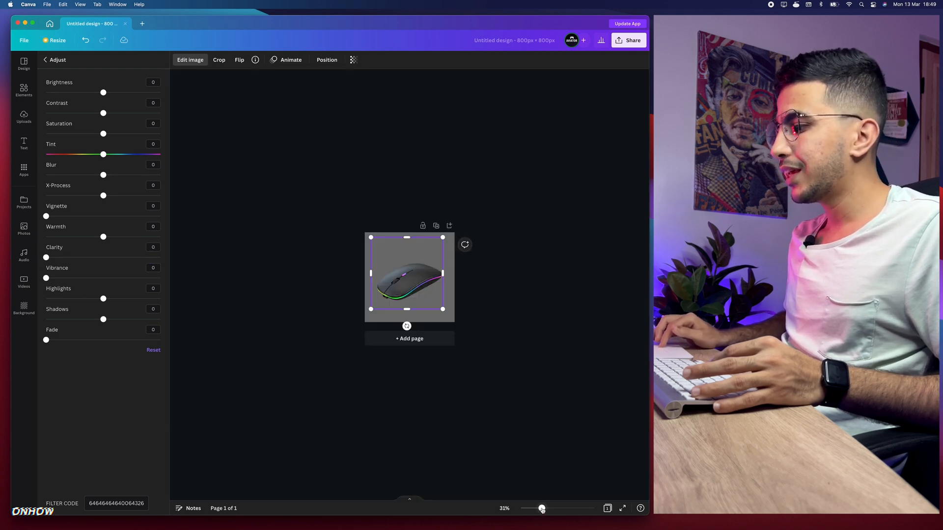
left_click_drag(542, 511, 570, 508)
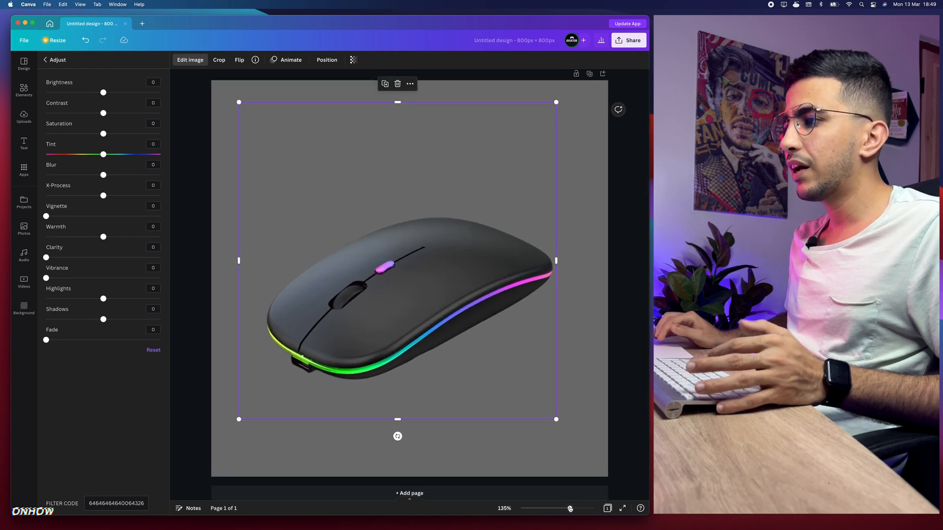
left_click(46, 258)
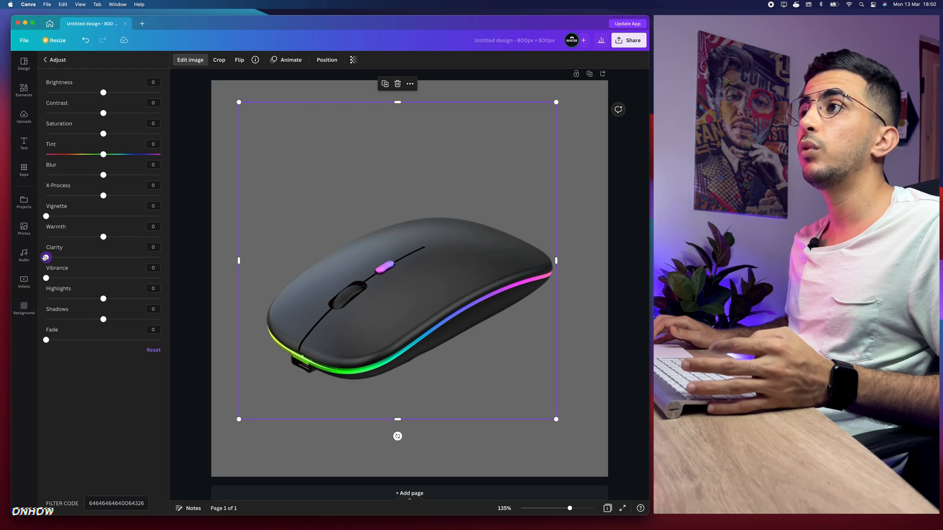
left_click(181, 203)
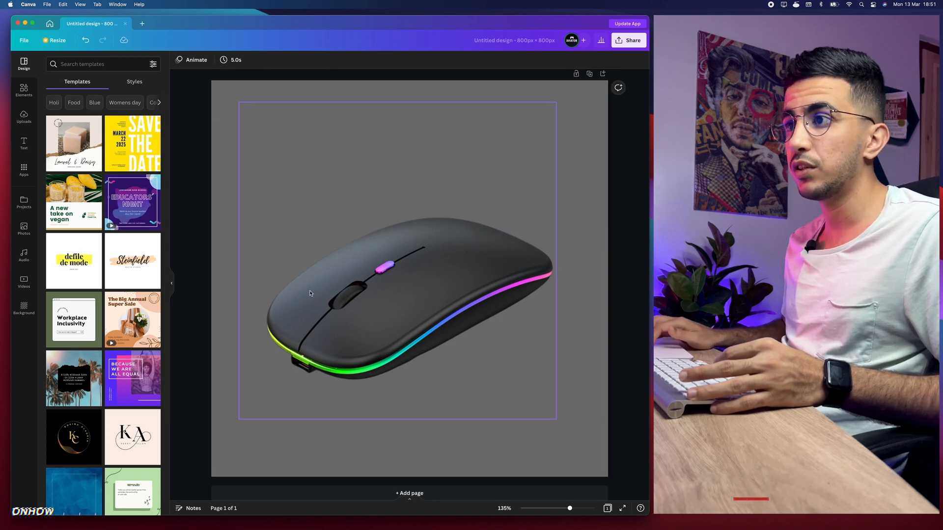
Try the Coming Soon template on the page, undo applying it, and select the mouse image.
scroll(90, 290, "down", 3)
scroll(90, 290, "down", 9)
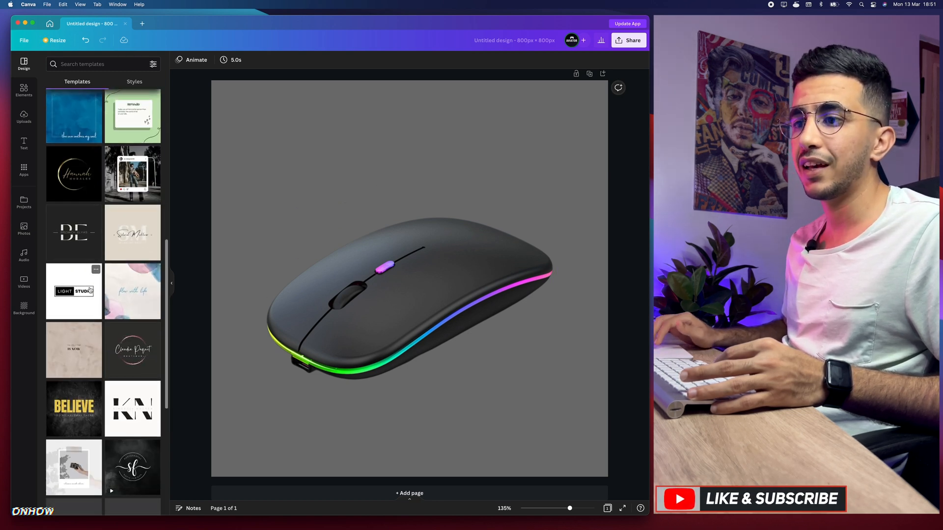
scroll(90, 290, "down", 3)
scroll(90, 290, "down", 8)
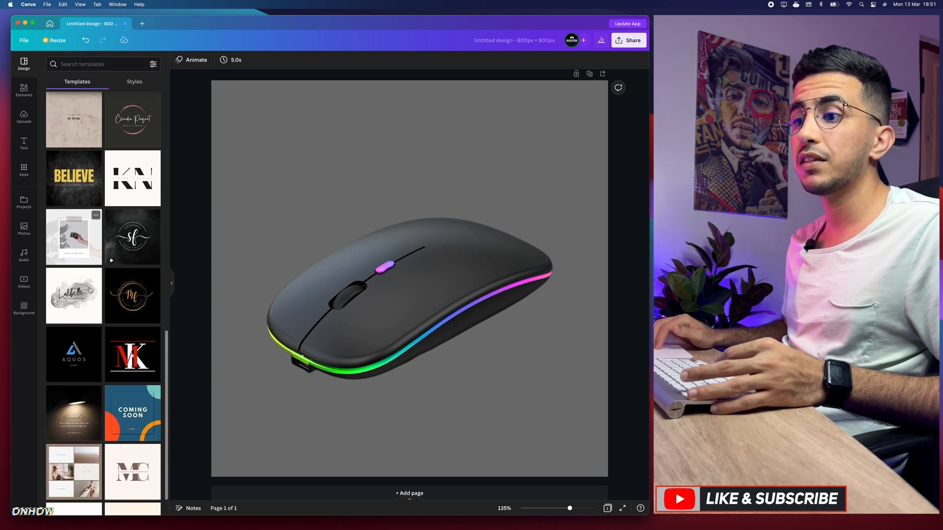
scroll(90, 290, "down", 1)
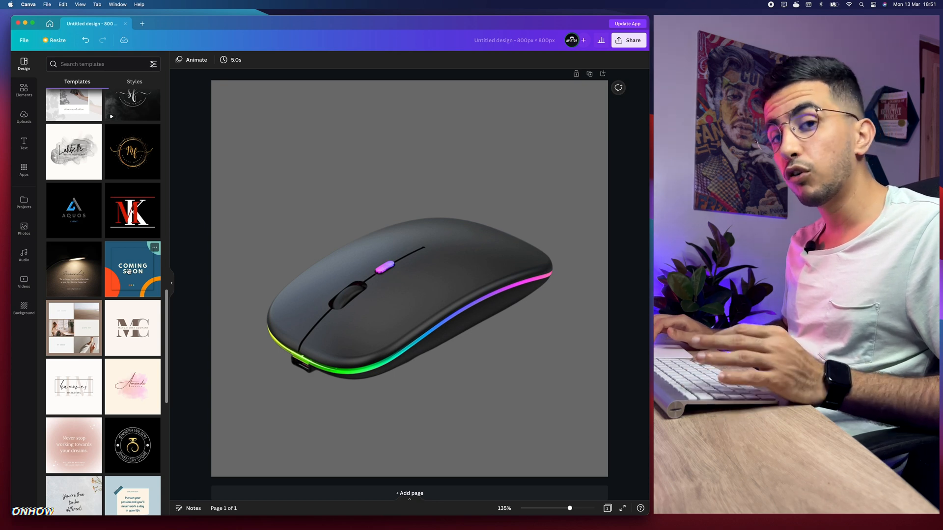
left_click(129, 271)
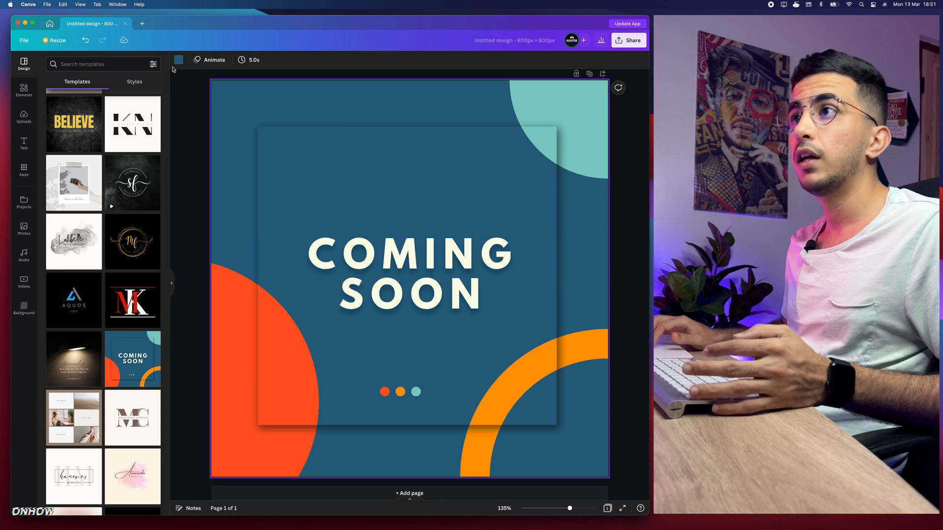
left_click(84, 42)
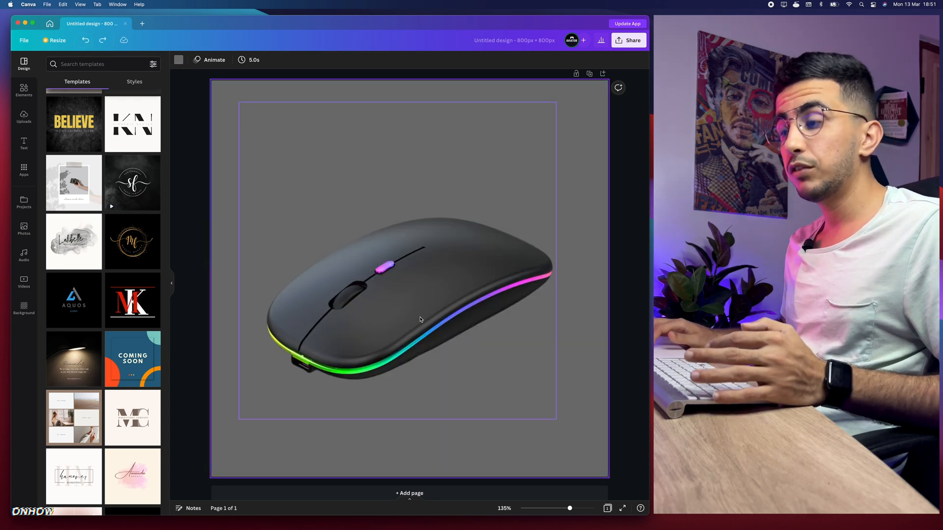
left_click(411, 288)
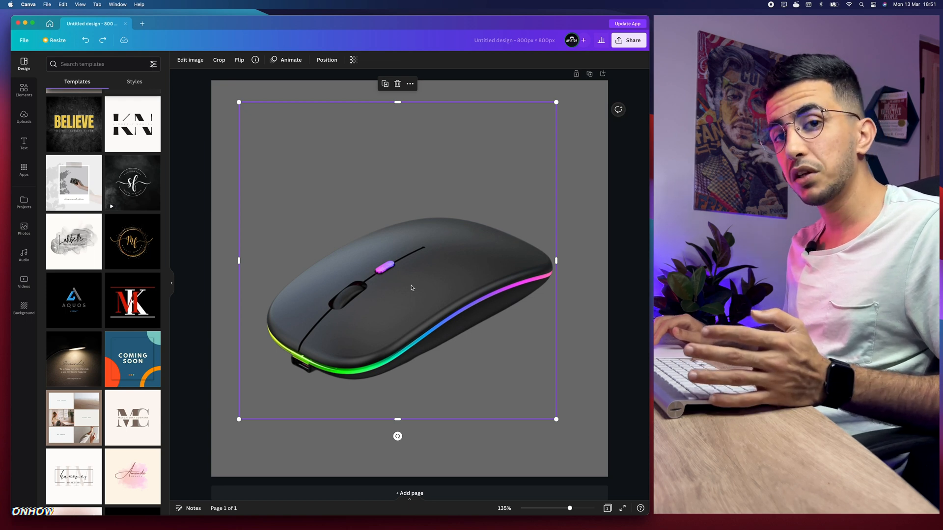
Copy the mouse image and apply the Coming Soon template to the page.
right_click(412, 288)
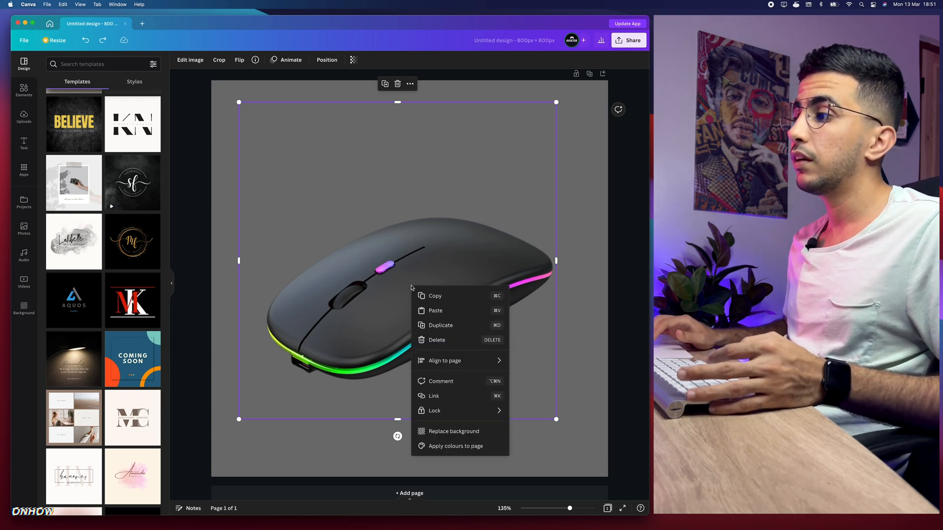
left_click(435, 297)
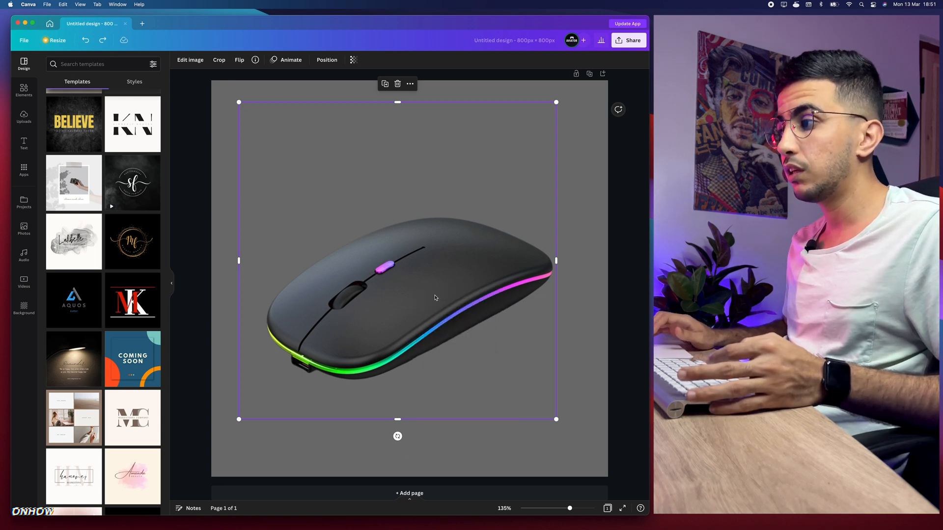
right_click(402, 279)
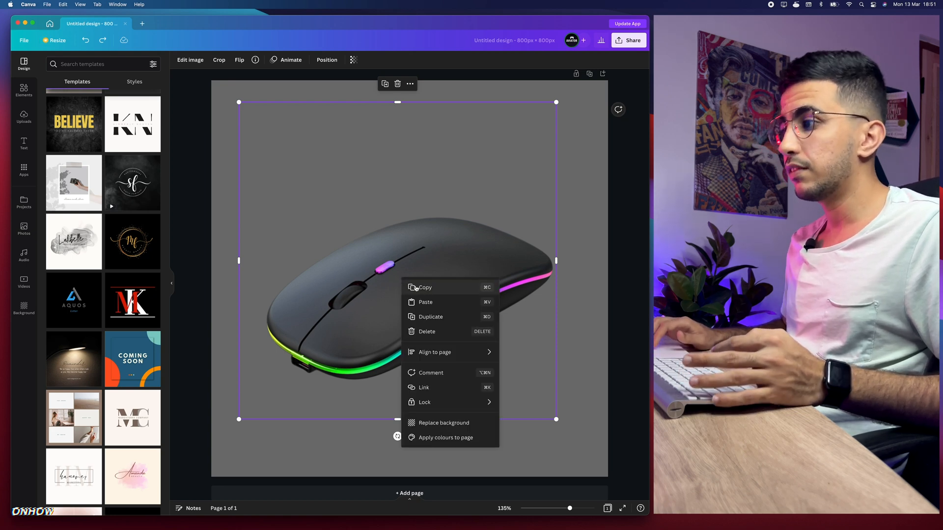
left_click(417, 288)
right_click(393, 275)
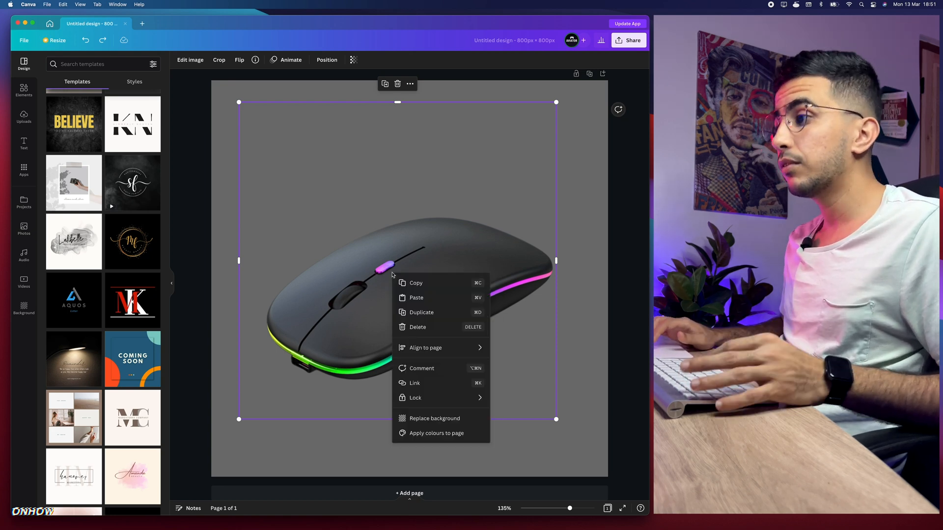
left_click(408, 283)
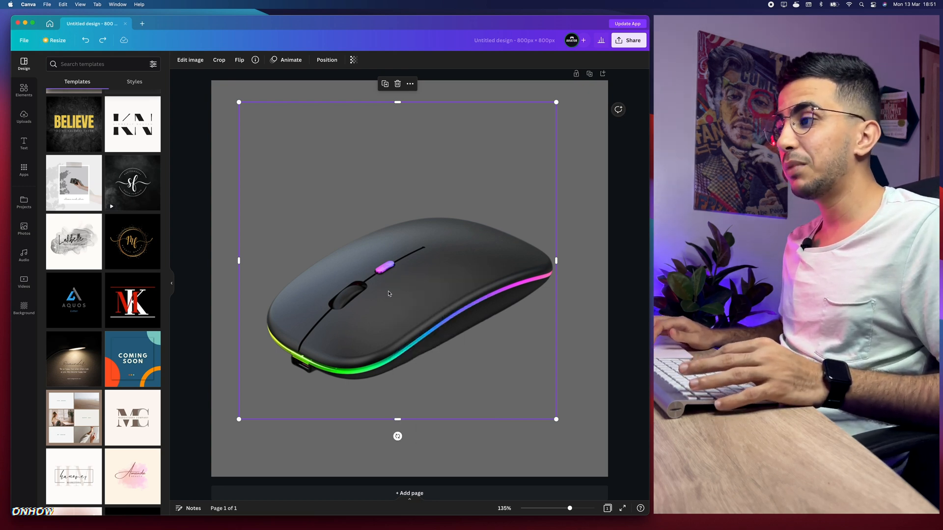
left_click(123, 355)
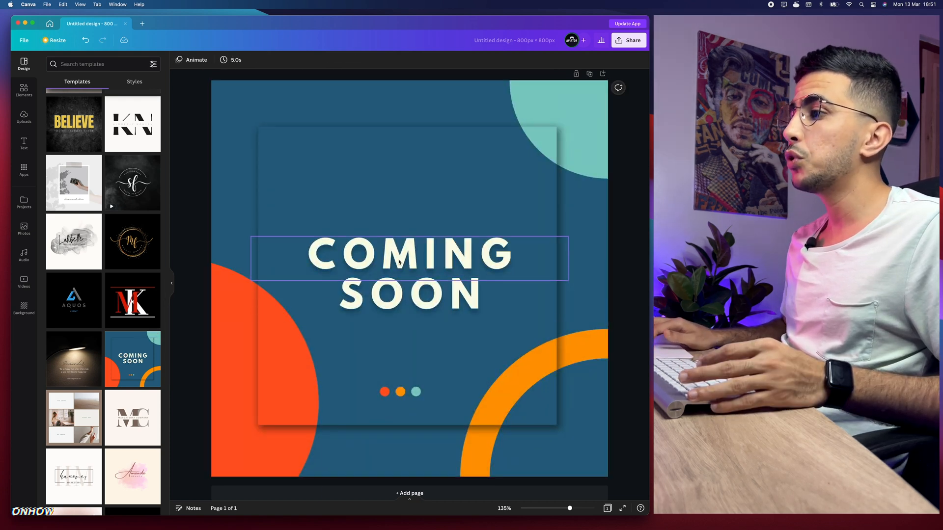
Move the COMING and SOON text lines up to the upper part of the page.
left_click(399, 262)
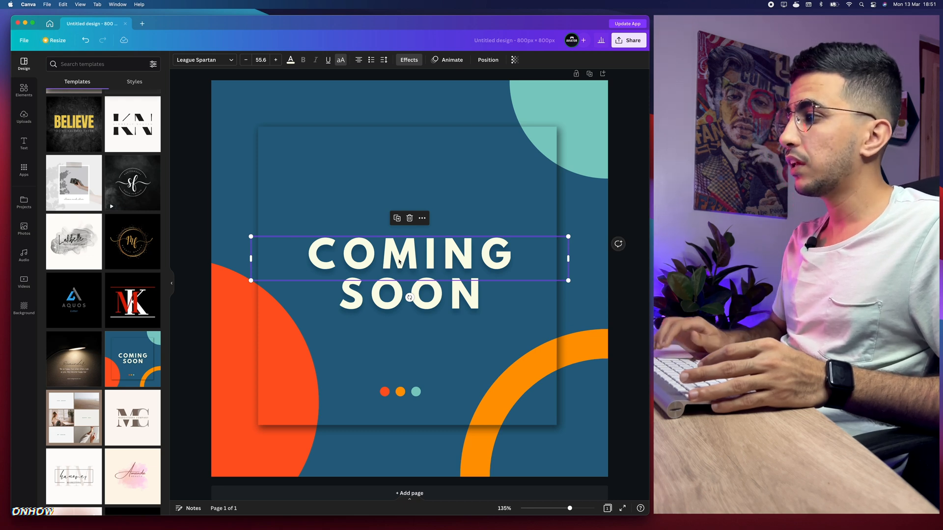
left_click_drag(398, 262, 409, 151)
left_click_drag(410, 282, 409, 102)
Paste the copied mouse image onto the template and move it slightly up, below the heading text.
left_click(378, 228)
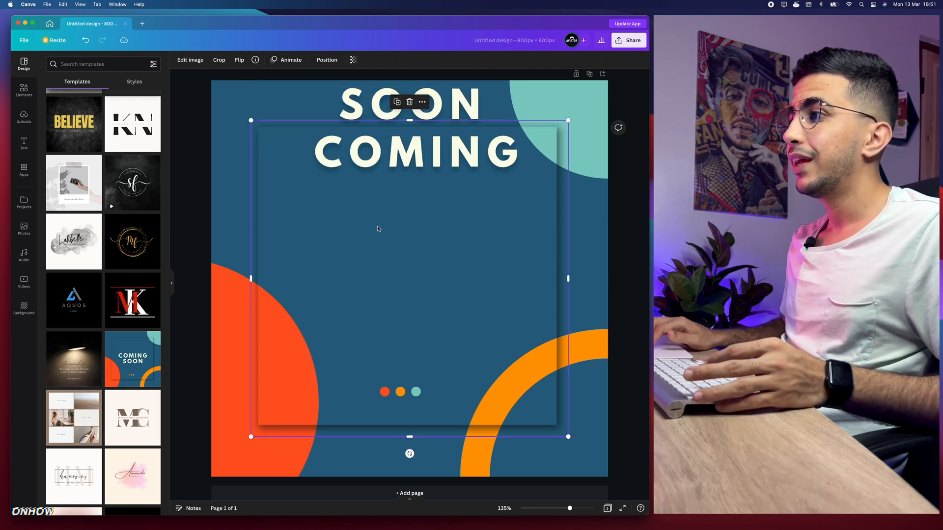
key("super+v")
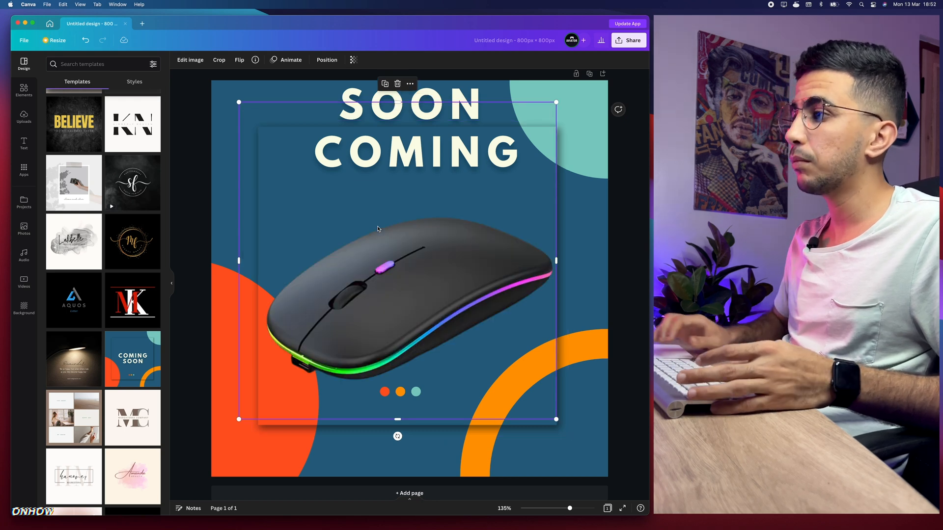
left_click_drag(392, 284, 394, 265)
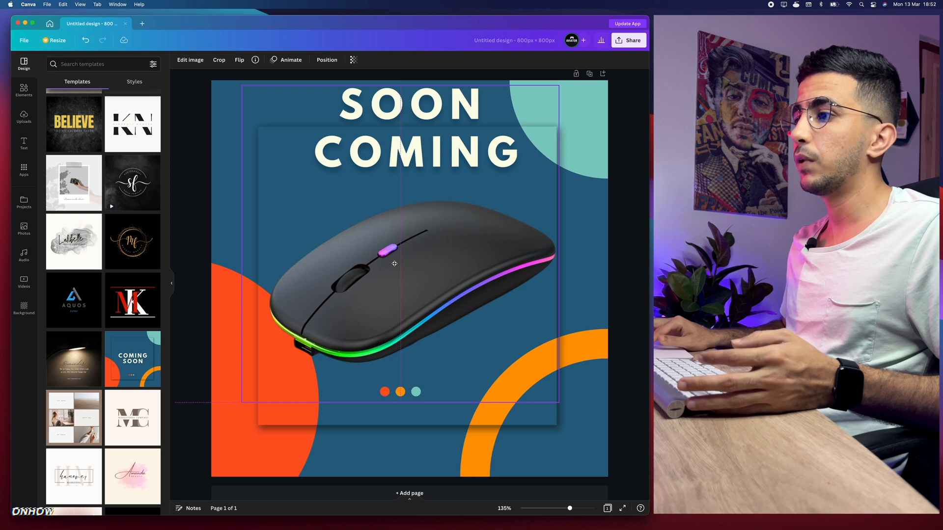
left_click_drag(394, 264, 394, 264)
left_click(574, 241)
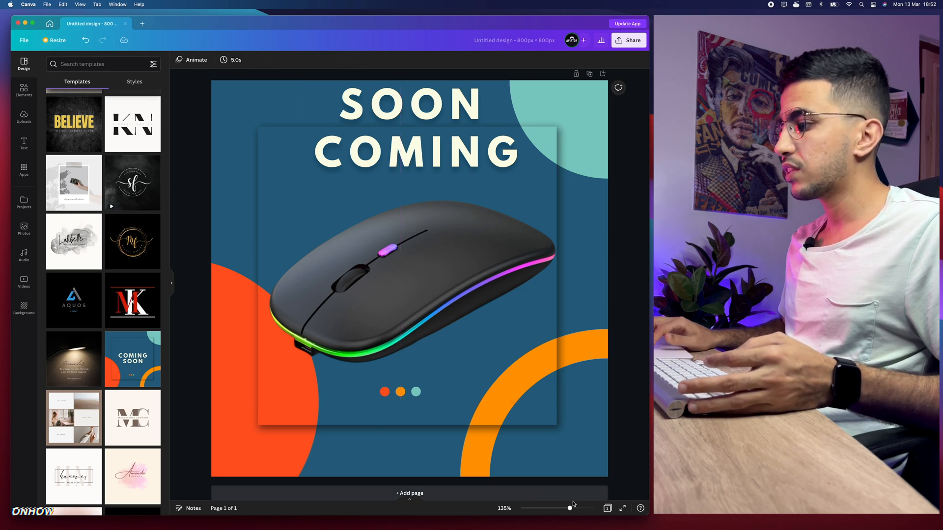
mouse_move(570, 510)
left_mouse_down()
mouse_move(543, 509)
mouse_move(570, 509)
left_mouse_up()
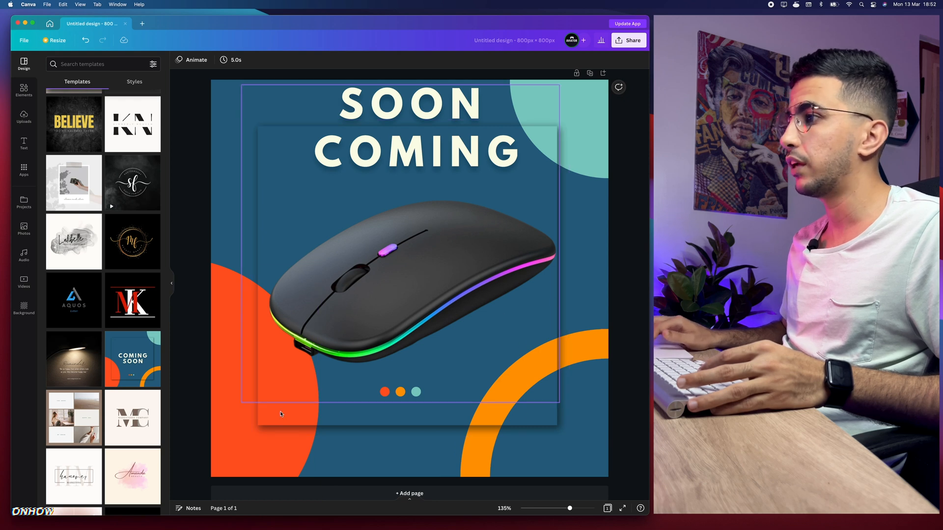
Recolour the large red-orange circle with the green #0DFA96 sampled from the mouse's light strip.
left_click(236, 386)
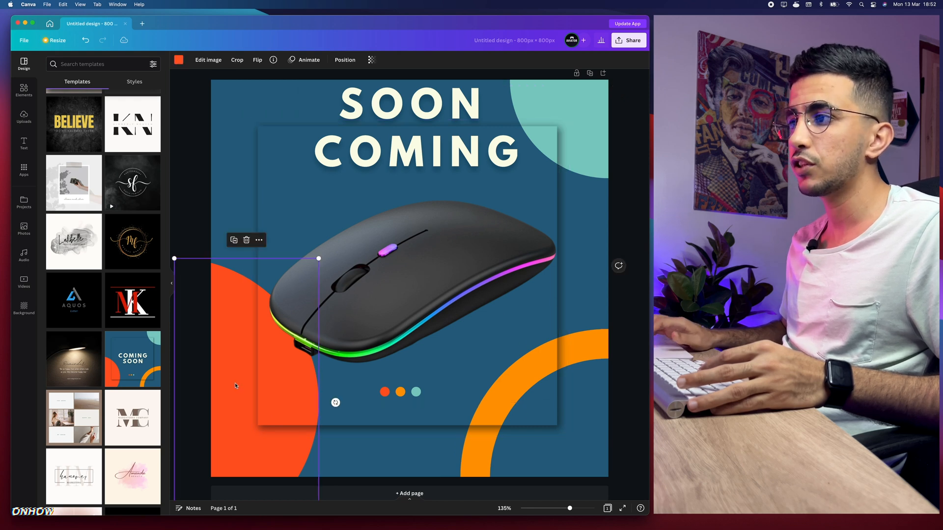
left_click(179, 60)
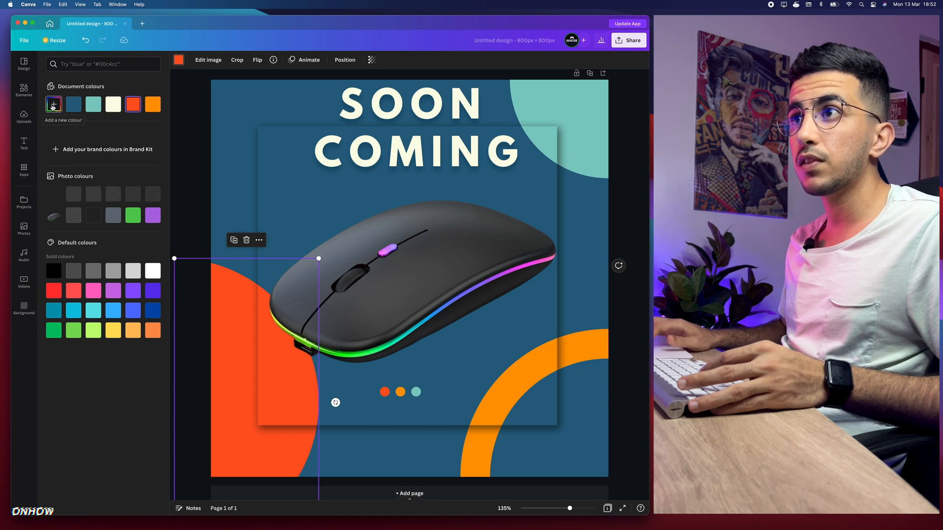
left_click(53, 105)
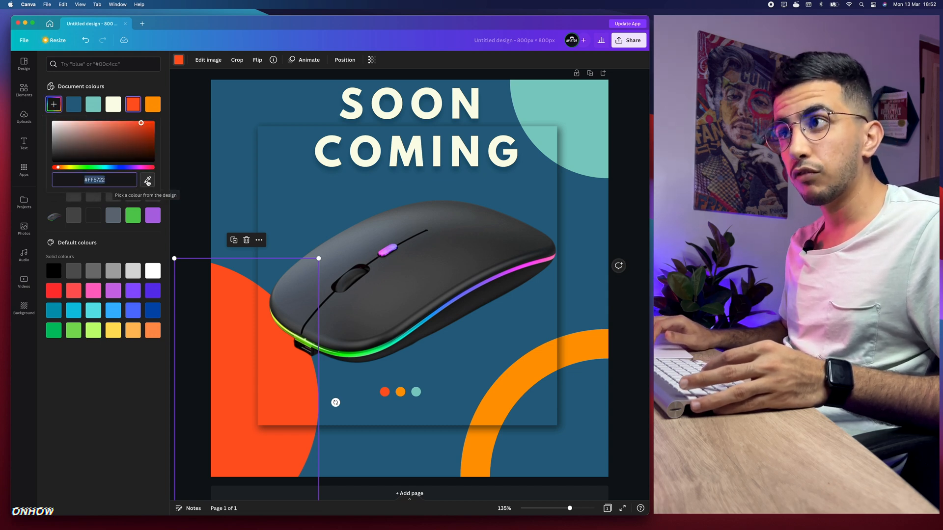
left_click(147, 181)
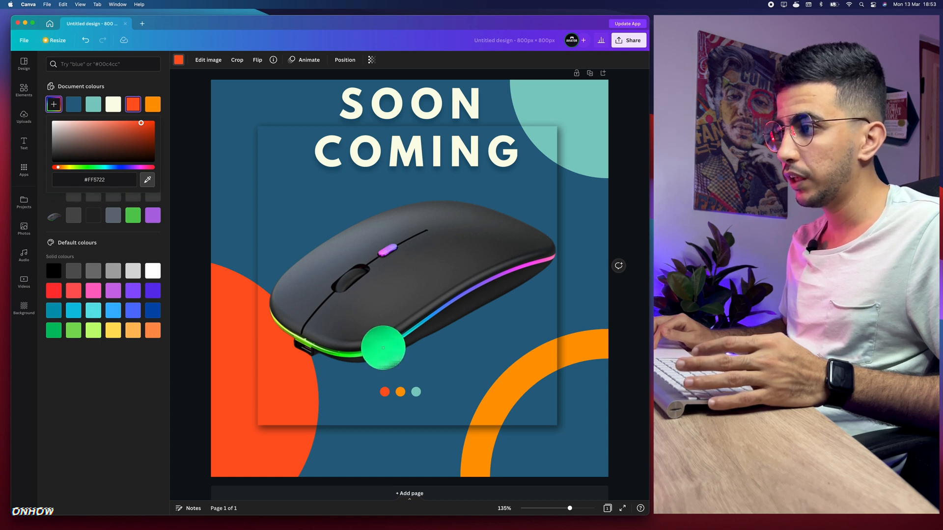
left_click(383, 348)
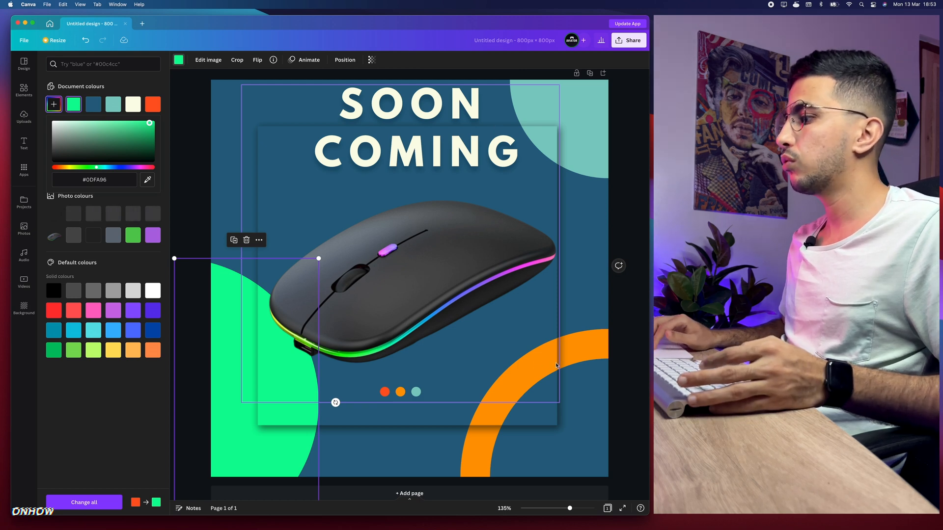
Recolour the orange ring in the page's lower corner with the blue #20A2FD sampled from the mouse's light strip.
left_click(576, 361)
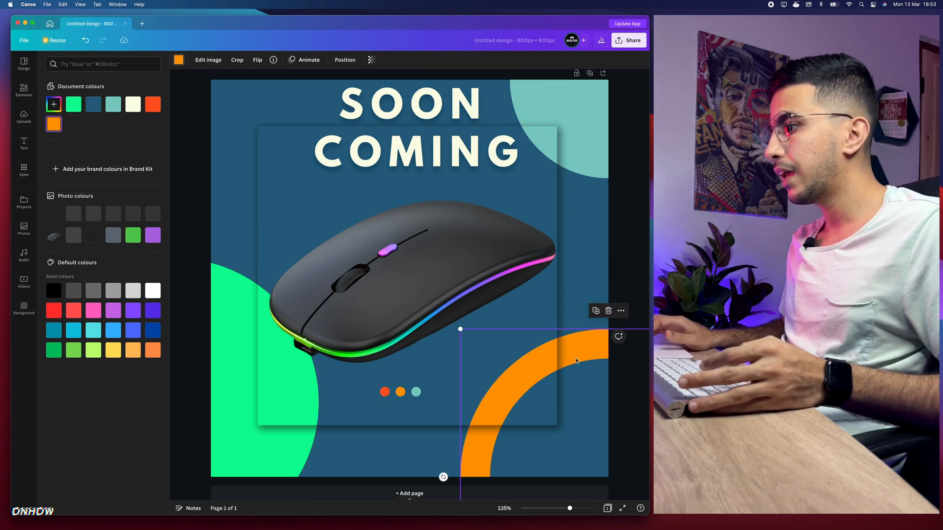
left_click(180, 60)
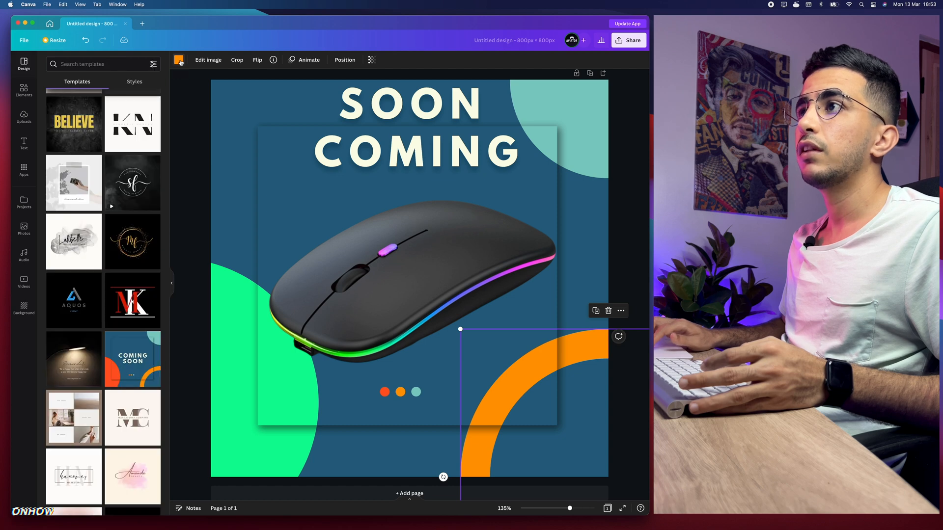
left_click(179, 60)
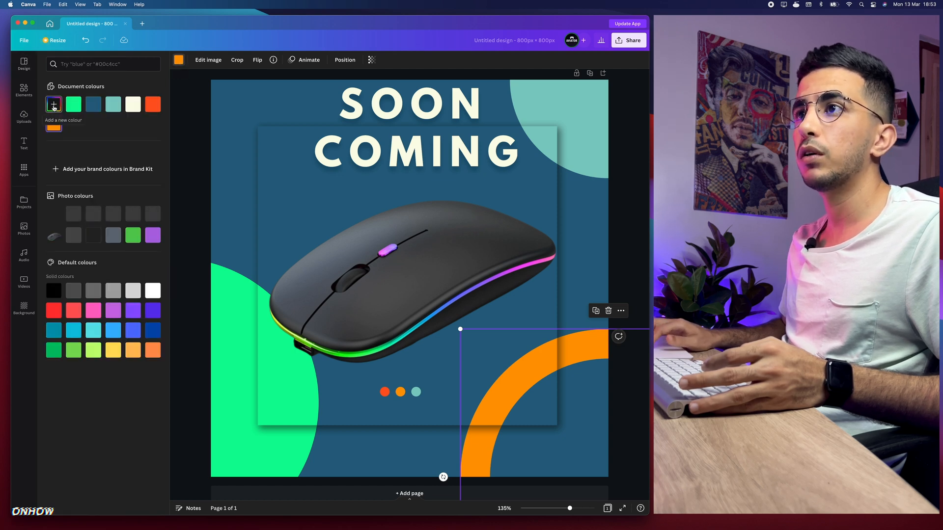
left_click(54, 105)
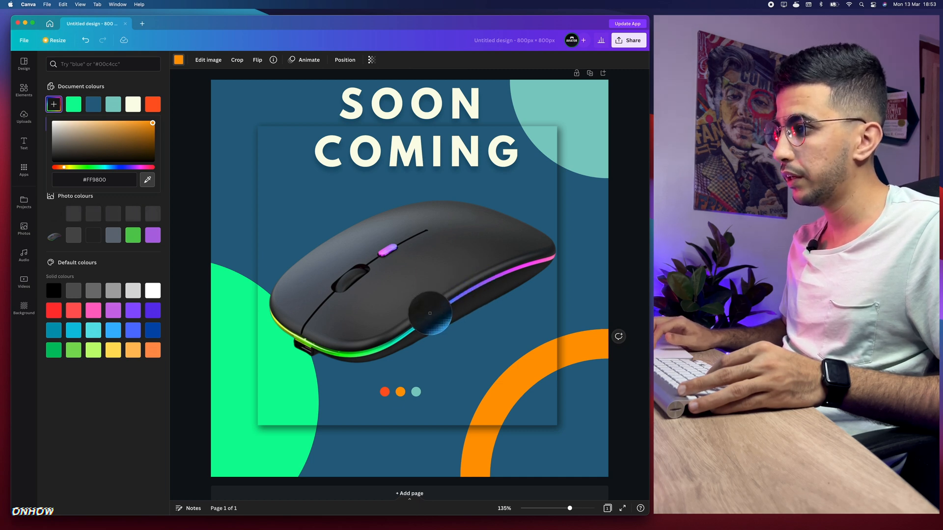
left_click(433, 315)
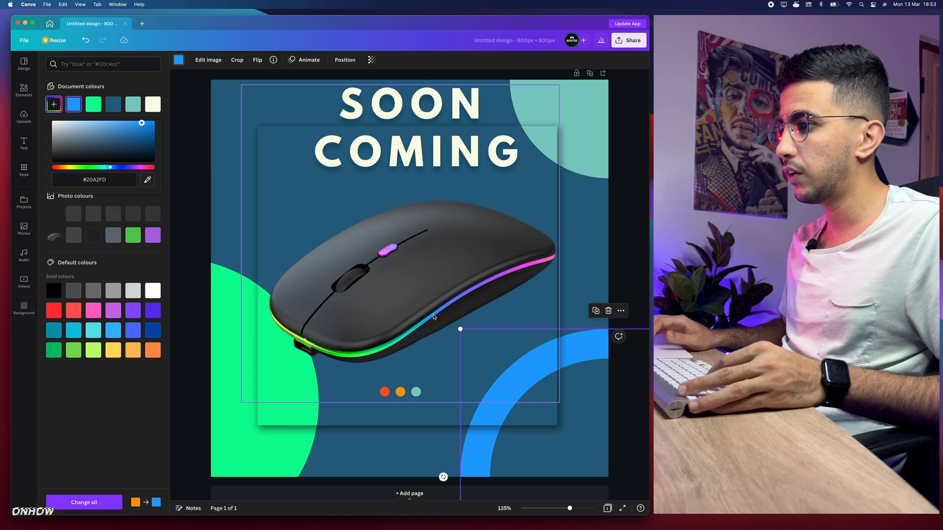
Recolour the teal circle in the page's upper corner with the purple #B959FB sampled from the mouse's light strip.
left_click(583, 119)
left_click(178, 60)
left_click(179, 60)
left_click(55, 105)
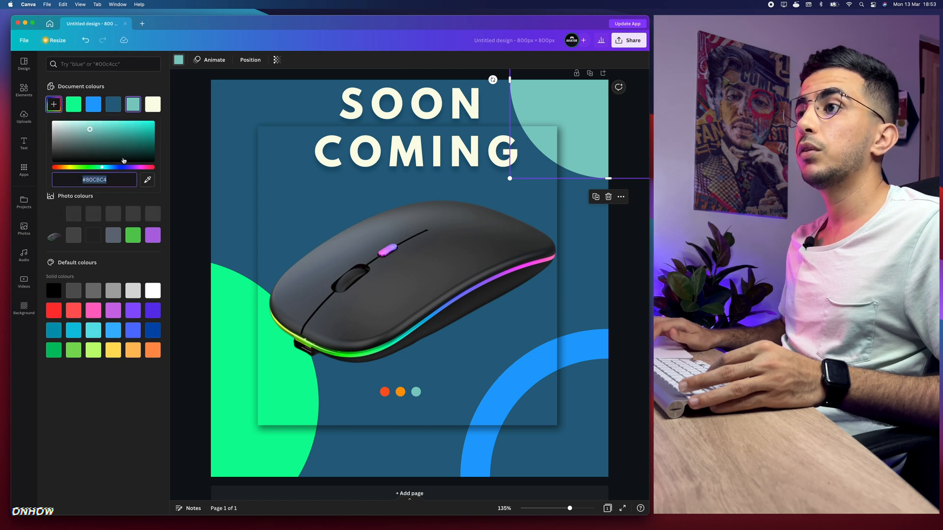
left_click(145, 180)
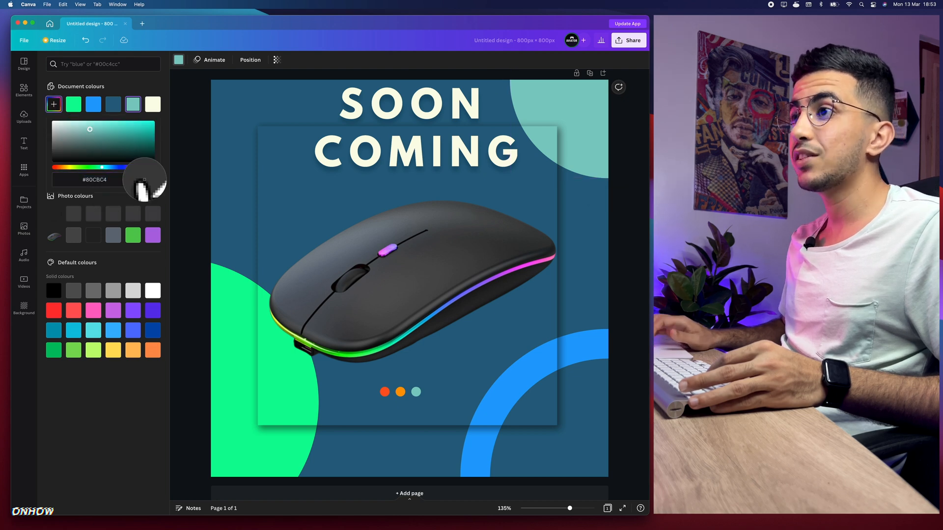
left_click(499, 275)
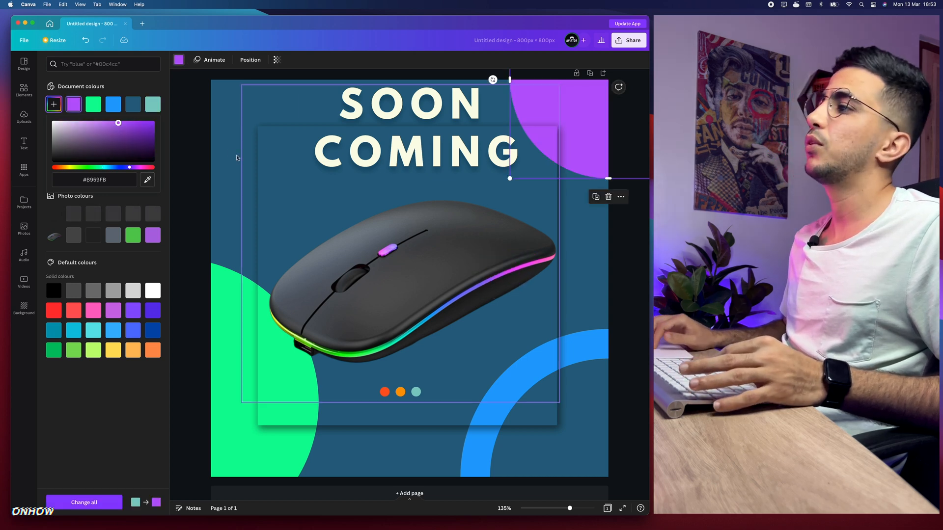
left_click(188, 152)
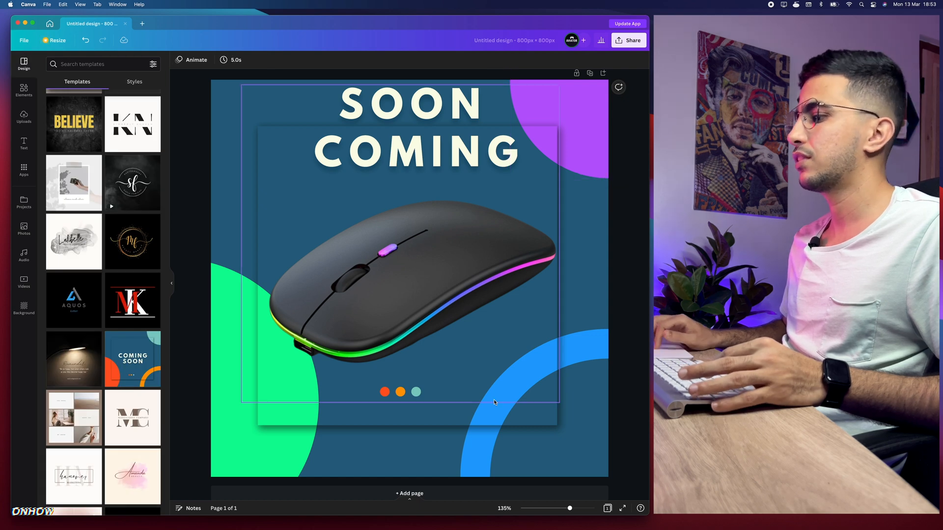
Move the mouse image up so its frame clears the three small dots near the page bottom.
mouse_move(570, 509)
left_mouse_down()
mouse_move(544, 509)
mouse_move(584, 509)
mouse_move(567, 509)
left_mouse_up()
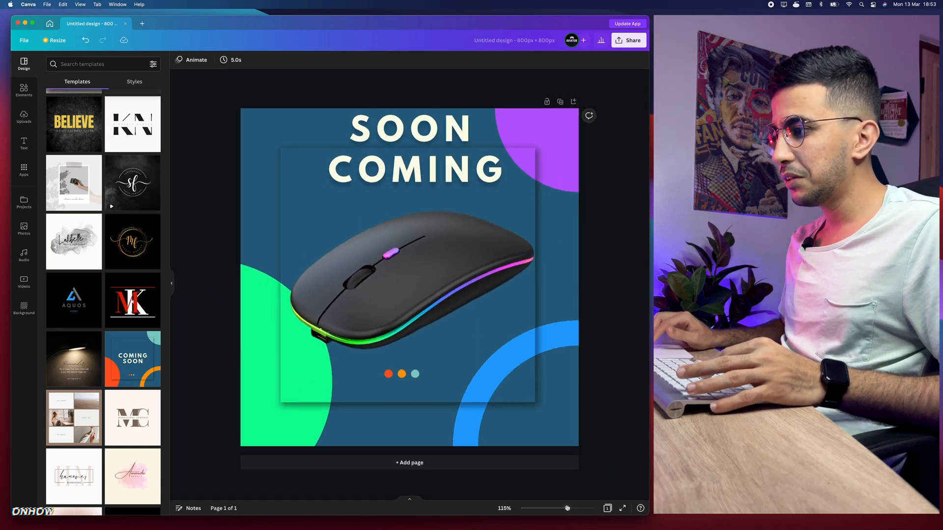
left_click(389, 377)
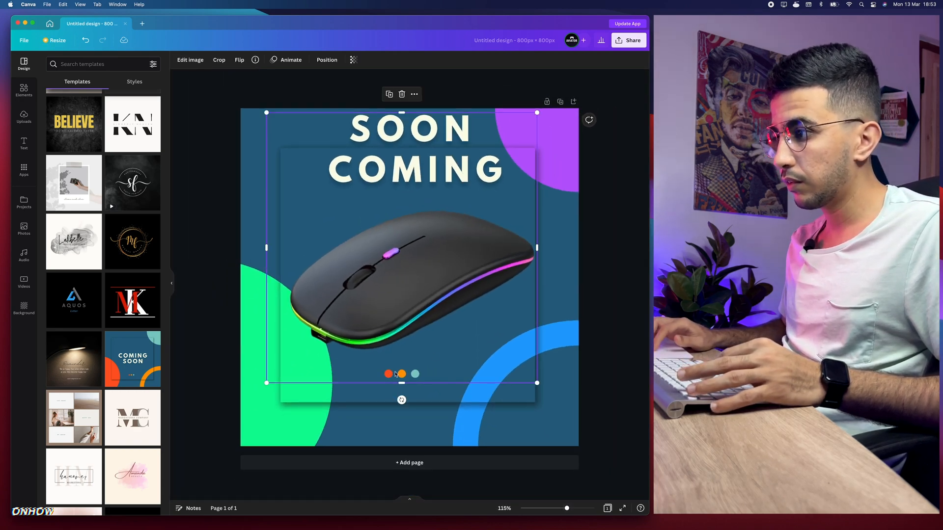
left_click_drag(432, 352, 431, 288)
Recolour the three small dots green, blue and purple using the document colours sampled from the mouse.
left_click(388, 373)
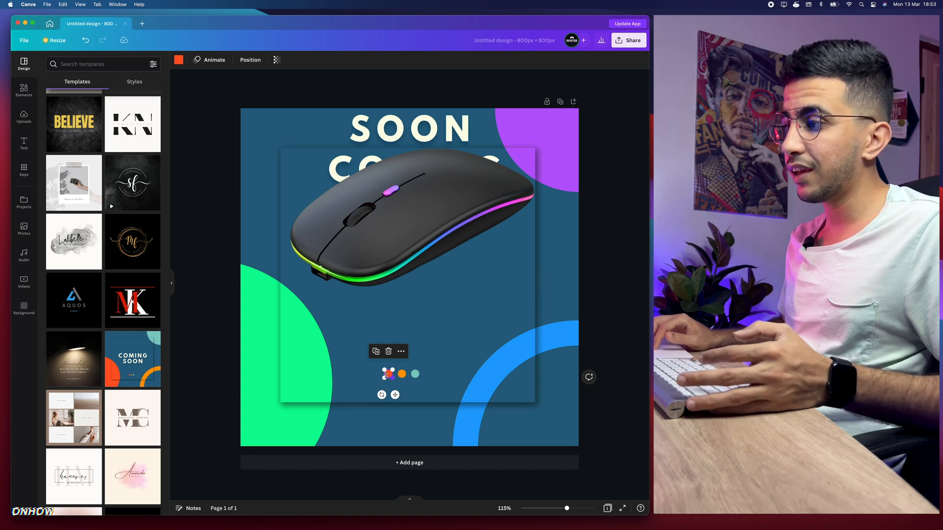
left_click(179, 60)
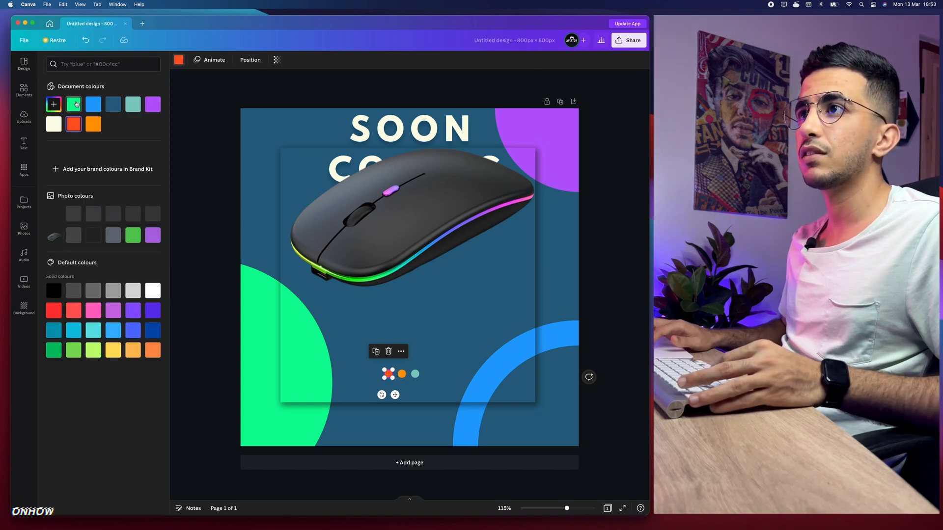
left_click(74, 104)
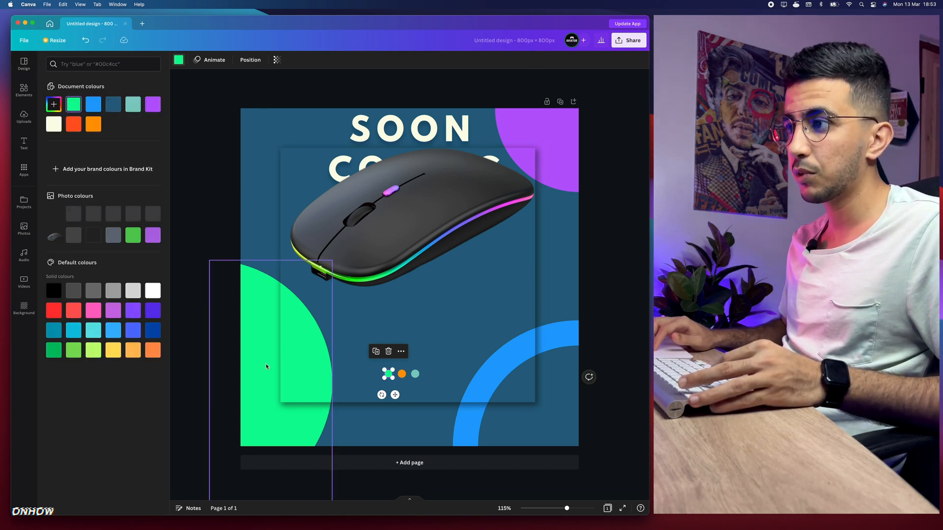
left_click(401, 374)
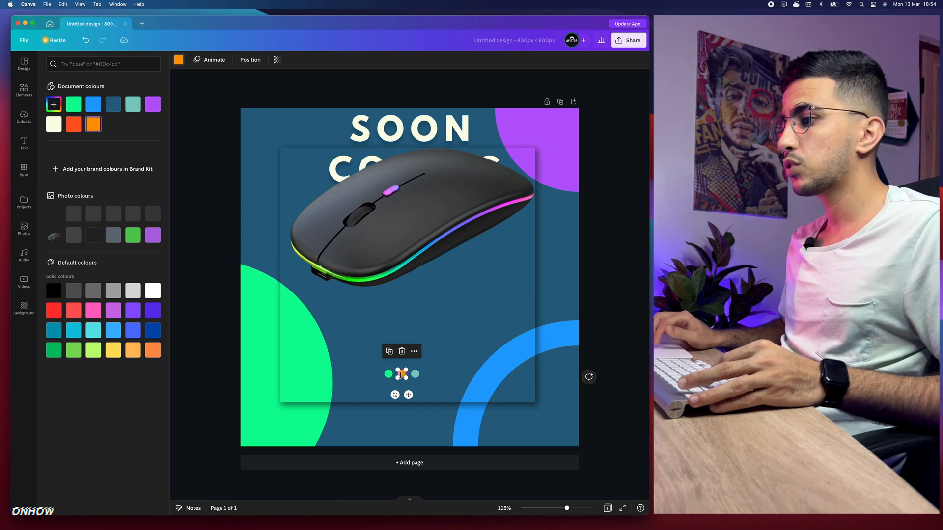
left_click(94, 106)
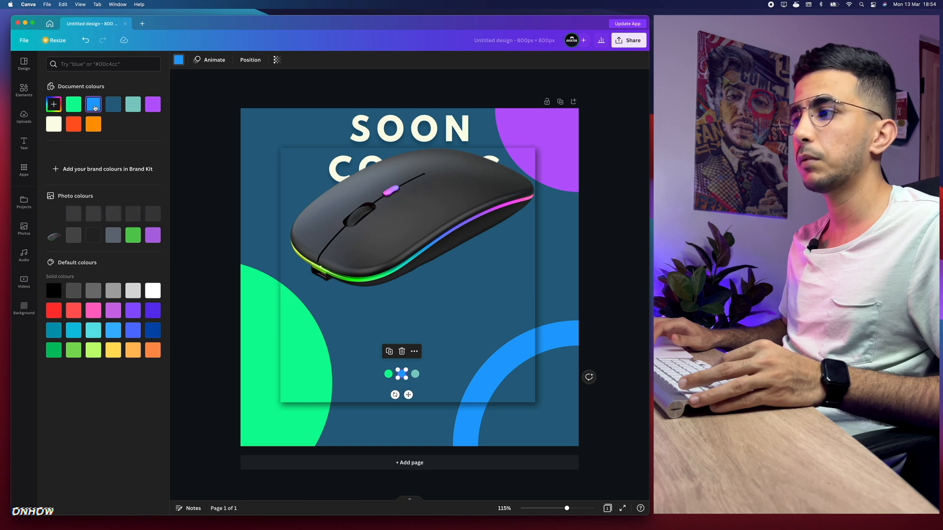
left_click(416, 374)
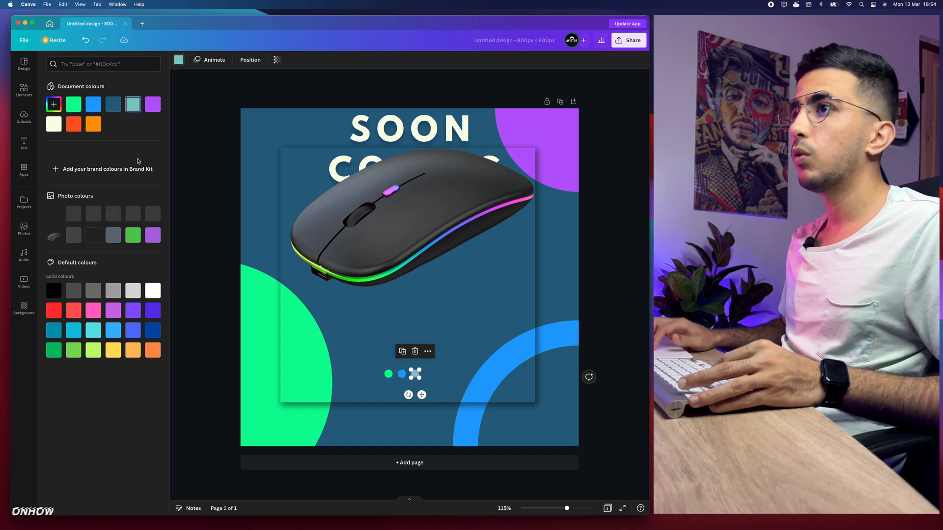
left_click(153, 105)
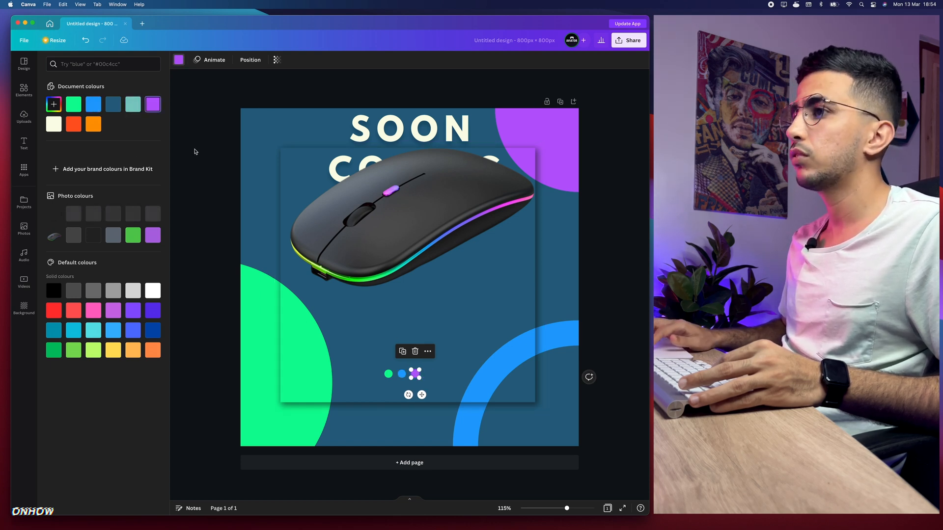
Move the mouse image down so the cut-out sits below the COMING text, keeping it horizontally centred on the page.
left_click(216, 185)
left_click_drag(424, 211, 427, 265)
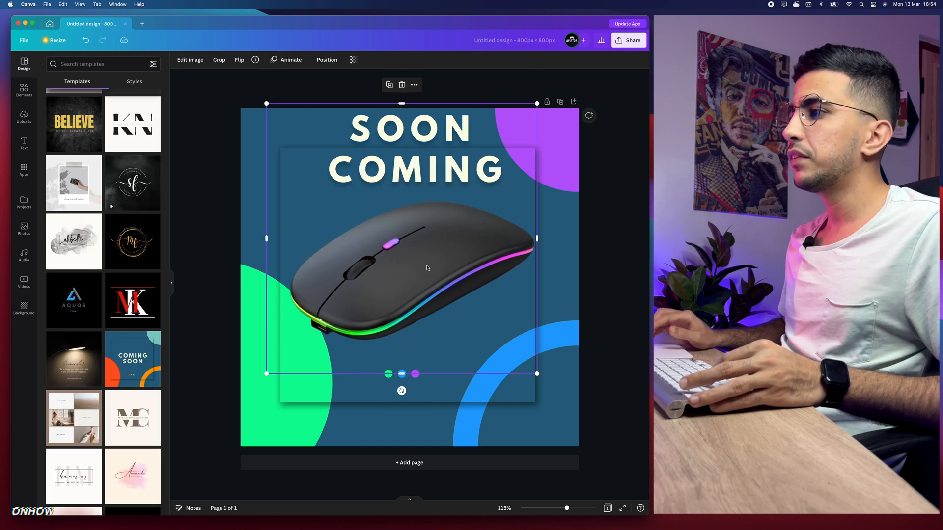
key("shift+Down")
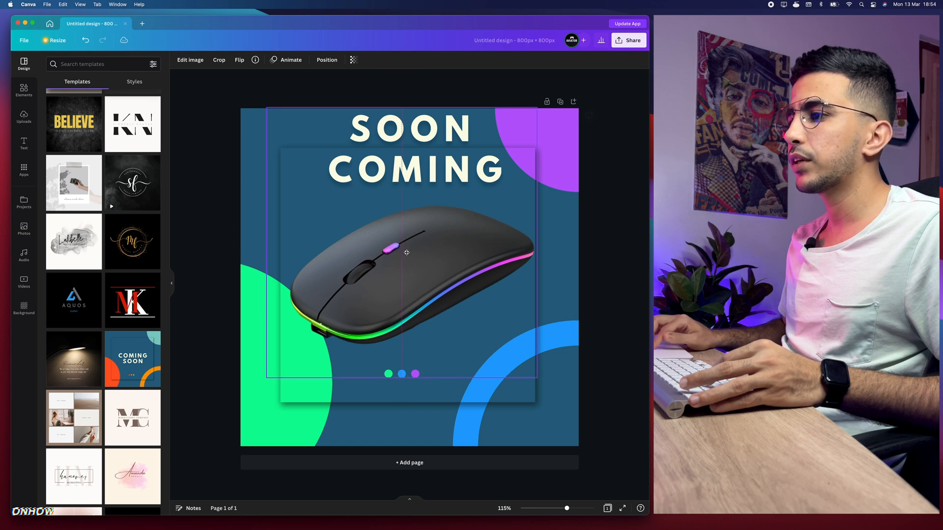
left_click(219, 239)
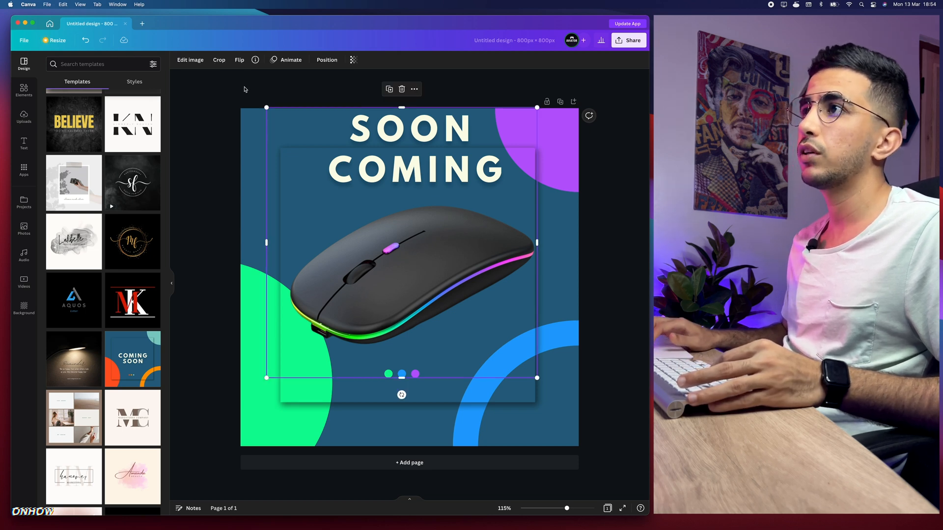
Add the Drop shadow effect to the mouse image and open that shadow's settings.
left_click(190, 61)
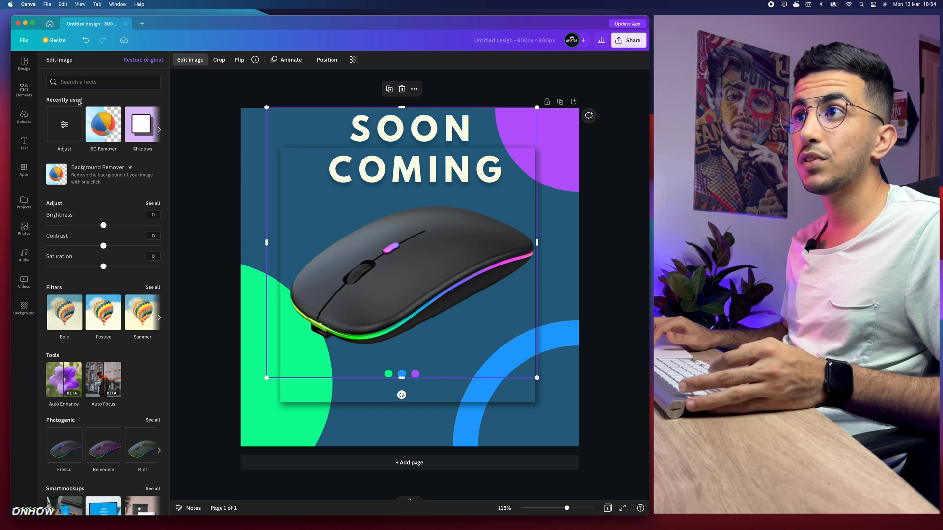
scroll(102, 191, "down", 3)
scroll(102, 191, "down", 12)
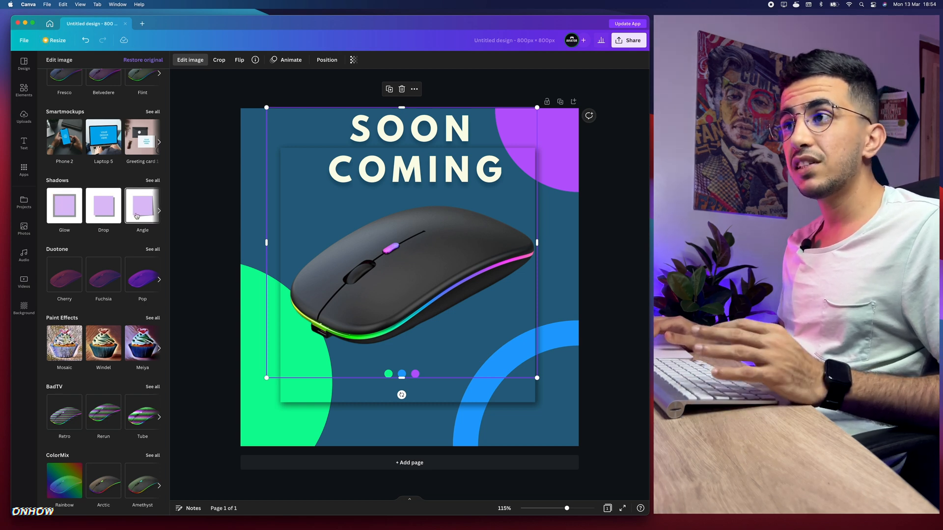
left_click(153, 180)
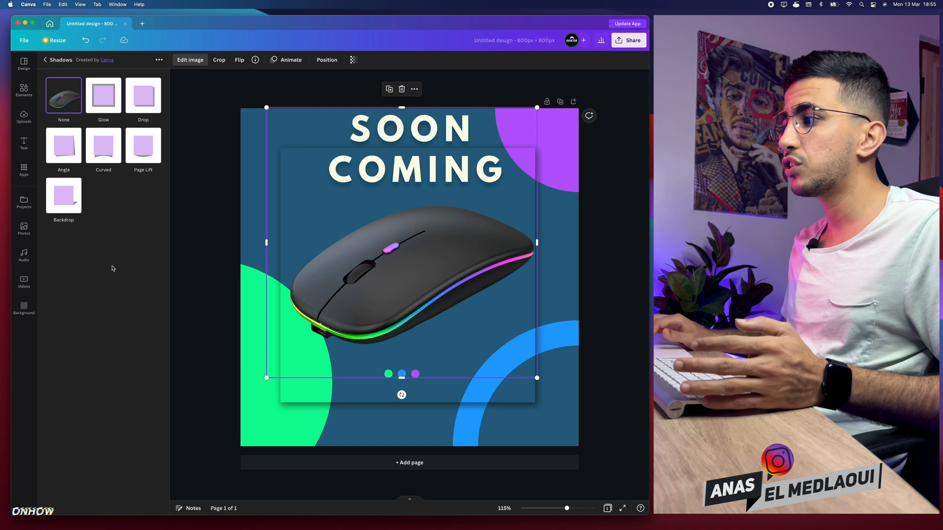
left_click(140, 103)
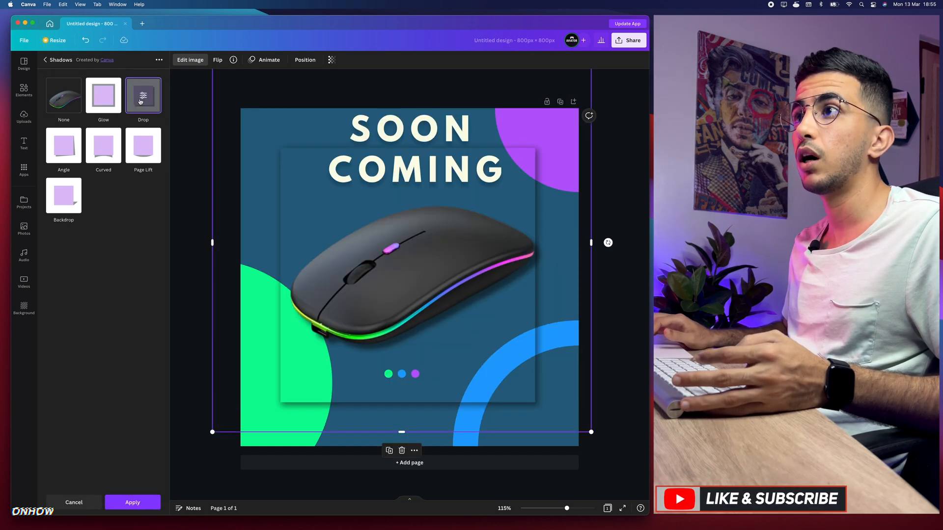
left_click(142, 99)
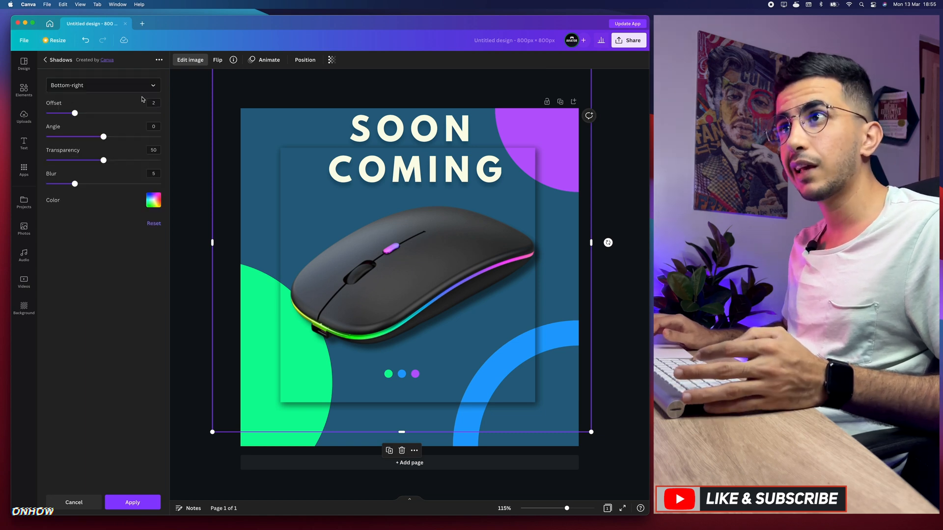
Keep the drop shadow's direction at Bottom-right, set its transparency to 64 and blur to 9, and apply it to the mouse.
left_click(113, 85)
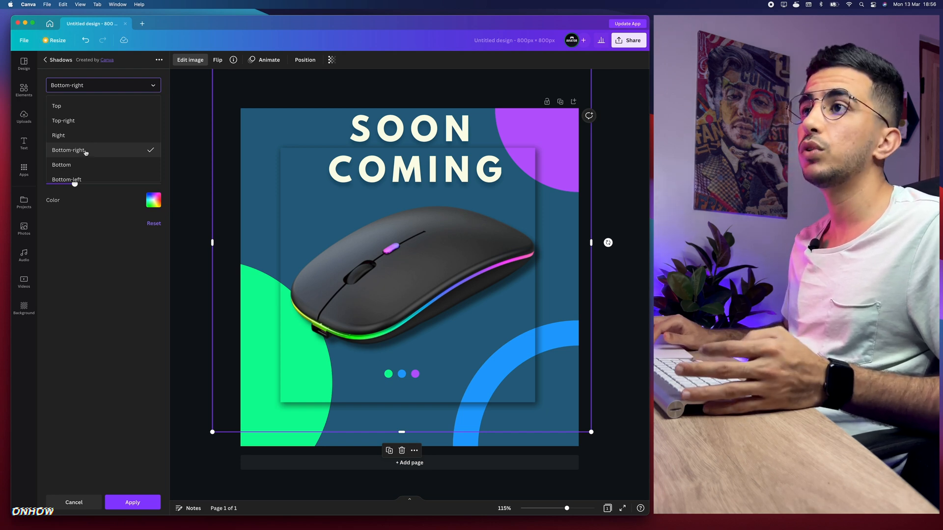
left_click(85, 152)
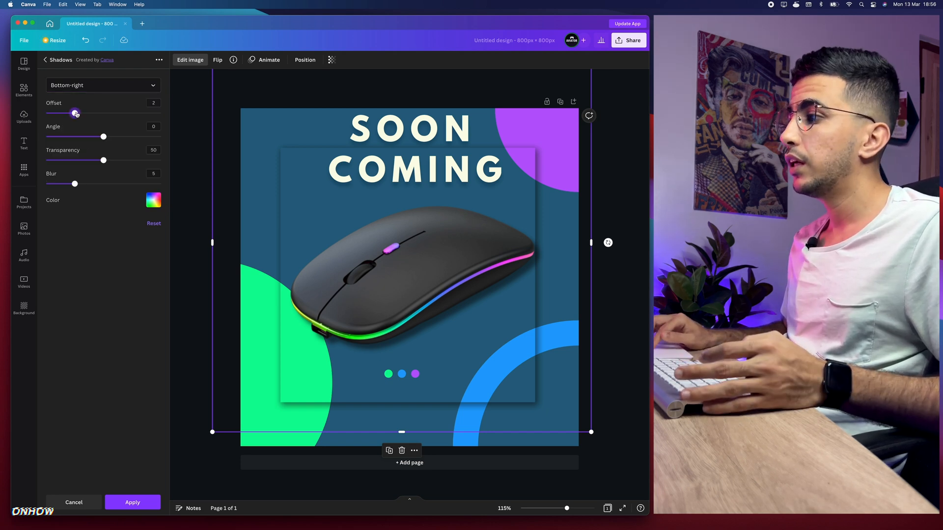
mouse_move(75, 113)
left_mouse_down()
mouse_move(89, 113)
mouse_move(81, 116)
left_mouse_up()
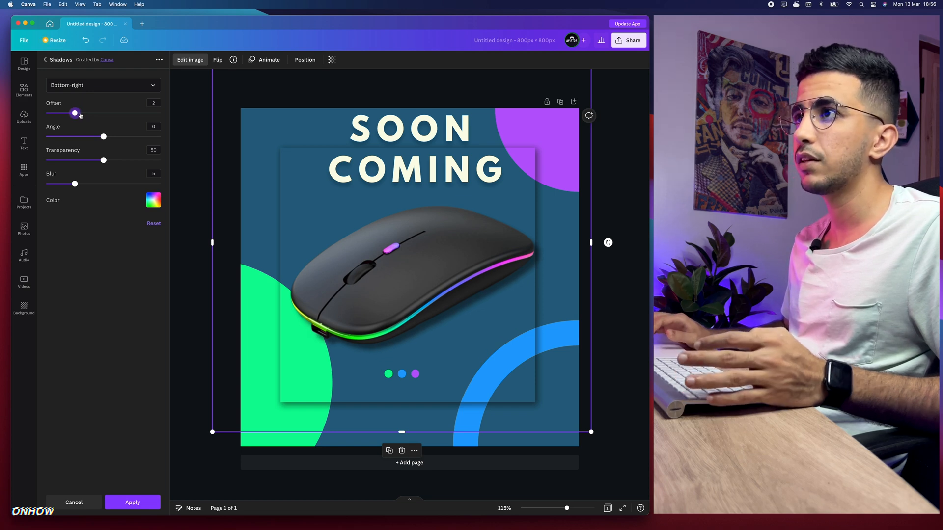
left_click_drag(111, 140, 106, 142)
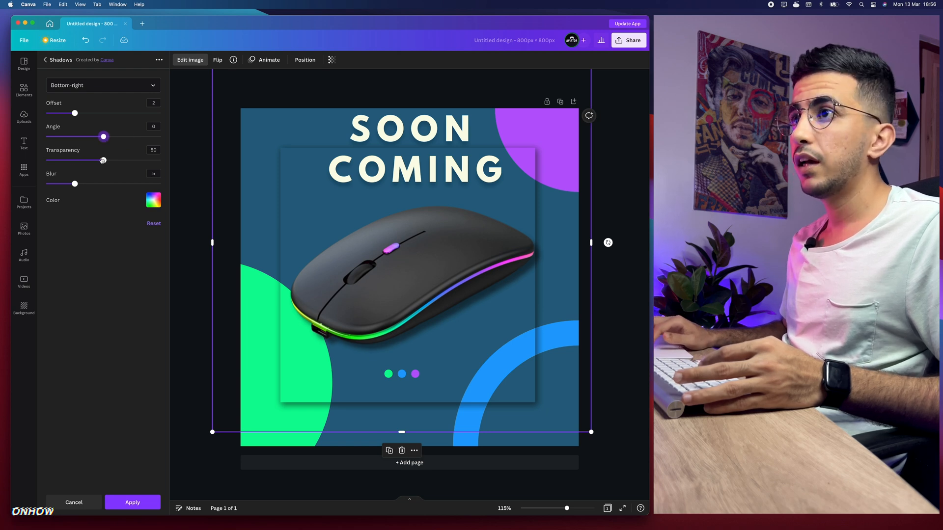
left_click_drag(103, 162, 119, 163)
left_click_drag(75, 185, 96, 189)
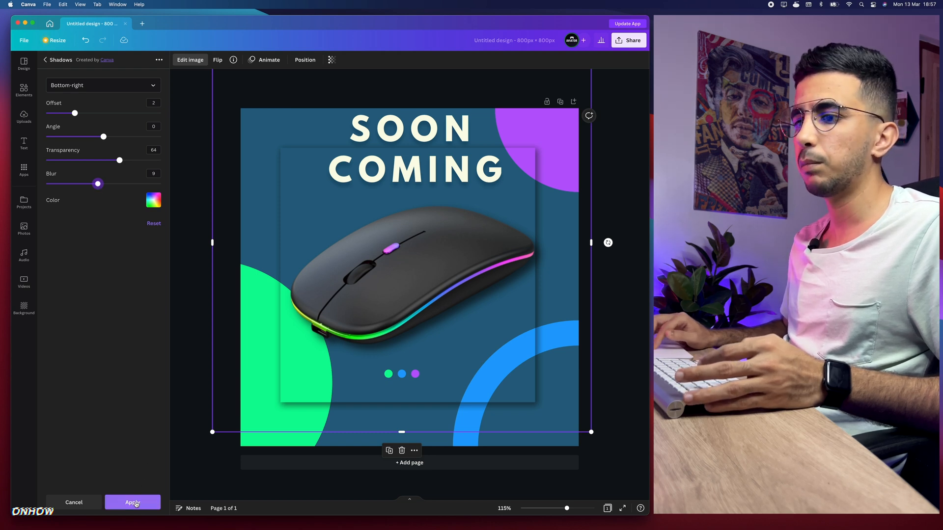
left_click(132, 502)
left_click(190, 216)
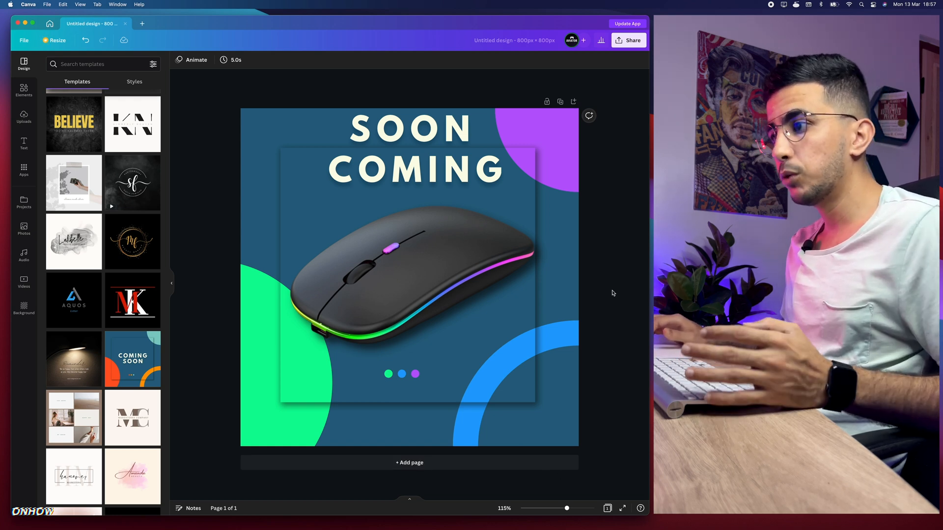
Replace the SOON heading text with RGB.
left_click_drag(567, 509, 546, 511)
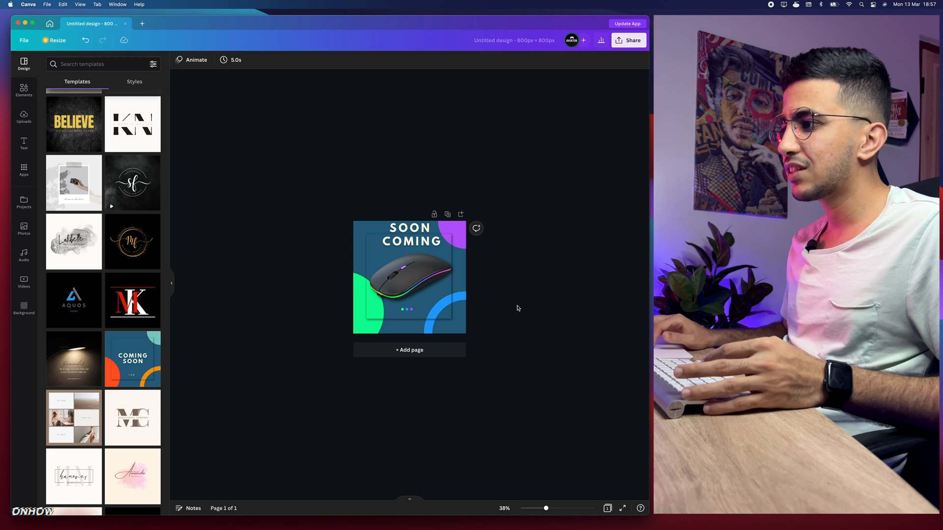
left_click_drag(545, 509, 569, 509)
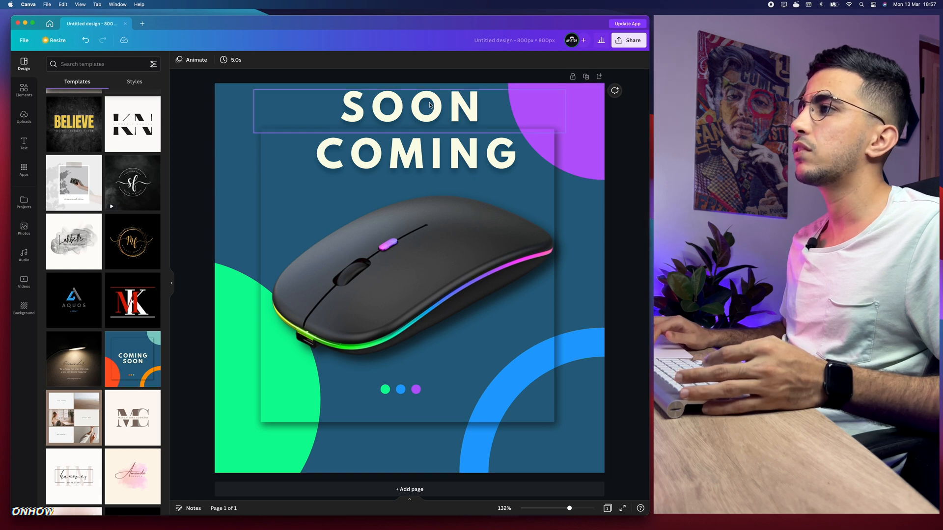
left_click(397, 105)
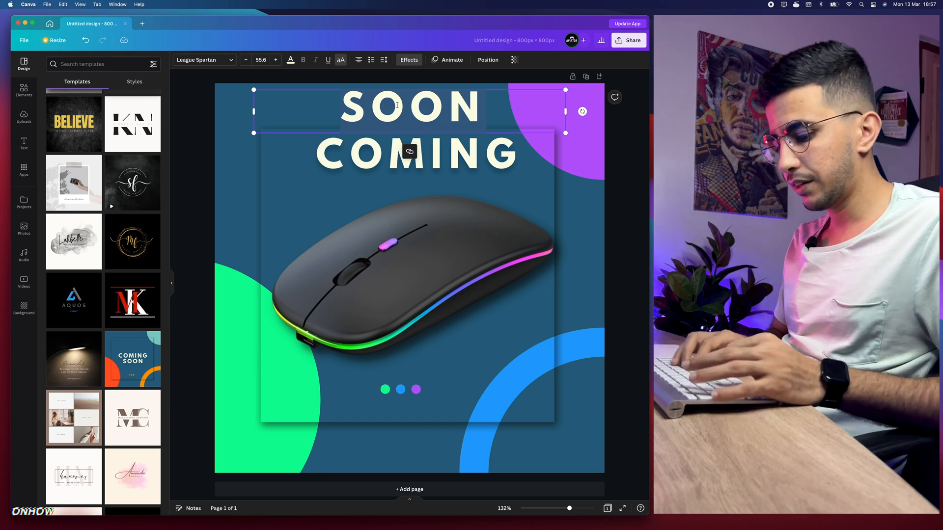
type("RGB")
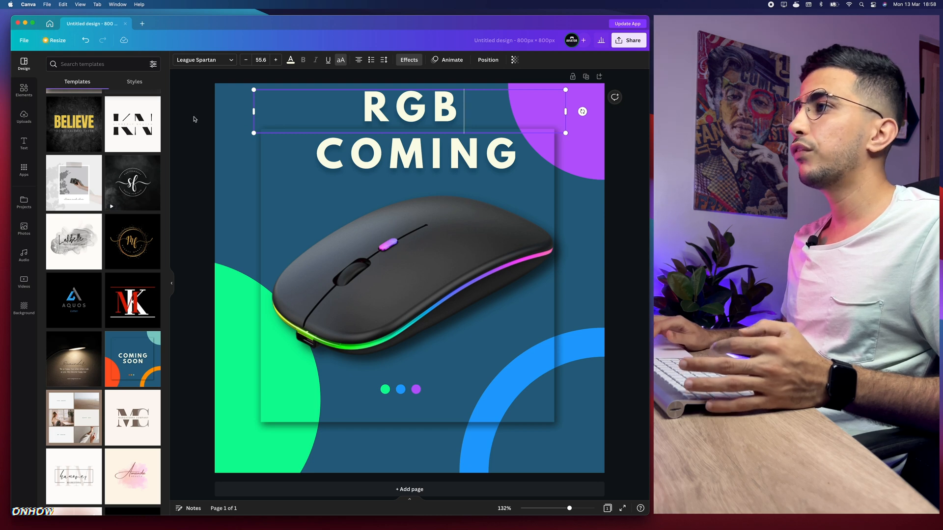
Colour the letter R of the RGB heading bright red #ff3131 and the letter G green from the default solid colours.
left_click(395, 110)
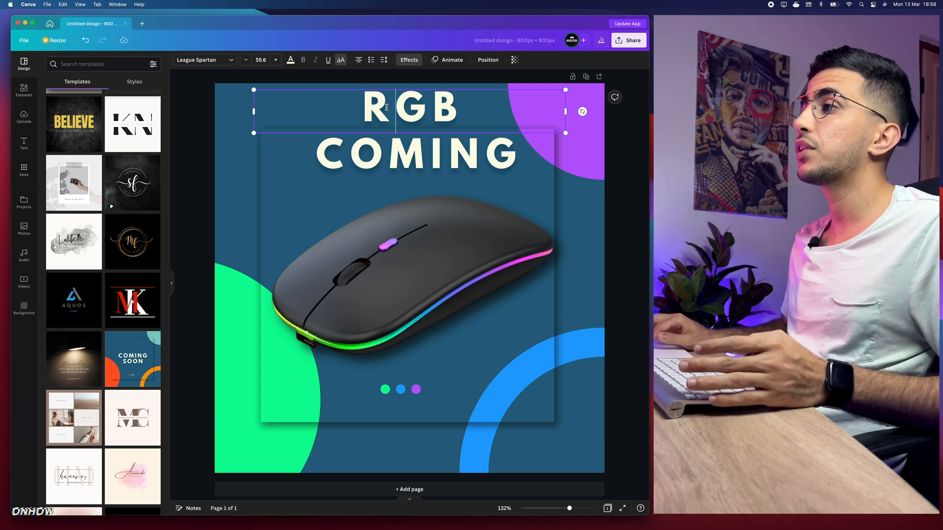
left_click_drag(386, 107, 374, 104)
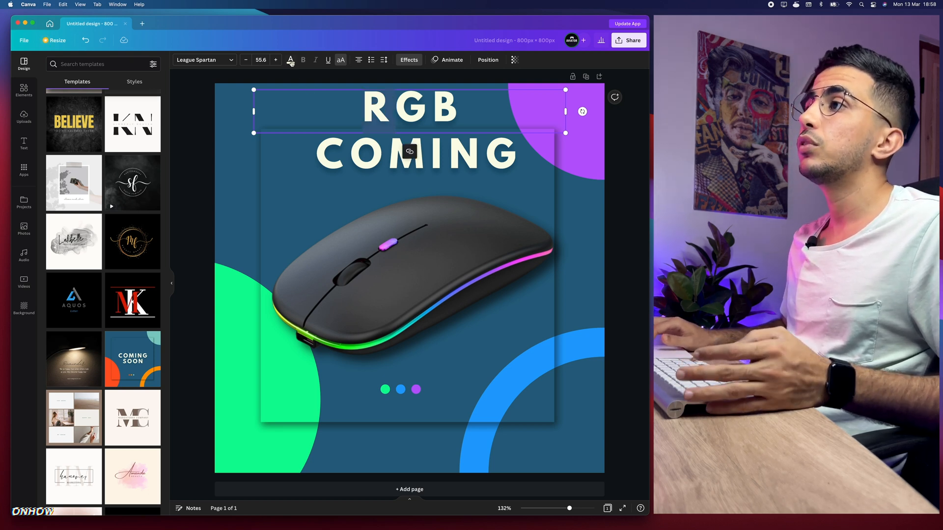
left_click(291, 63)
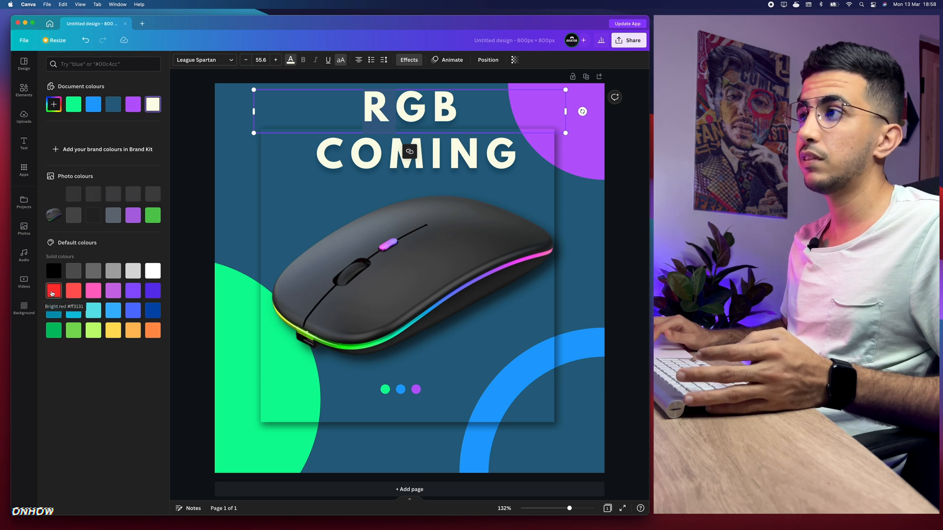
left_click(52, 294)
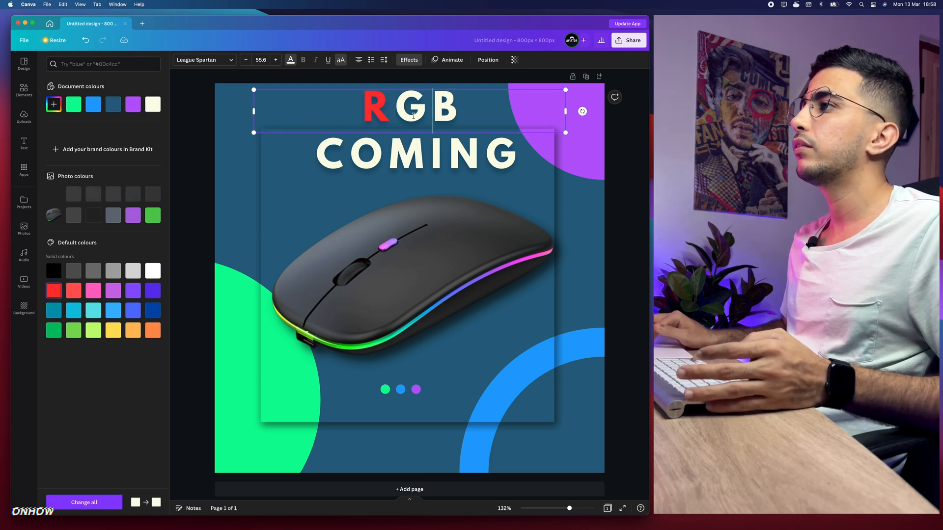
left_click_drag(432, 108, 405, 105)
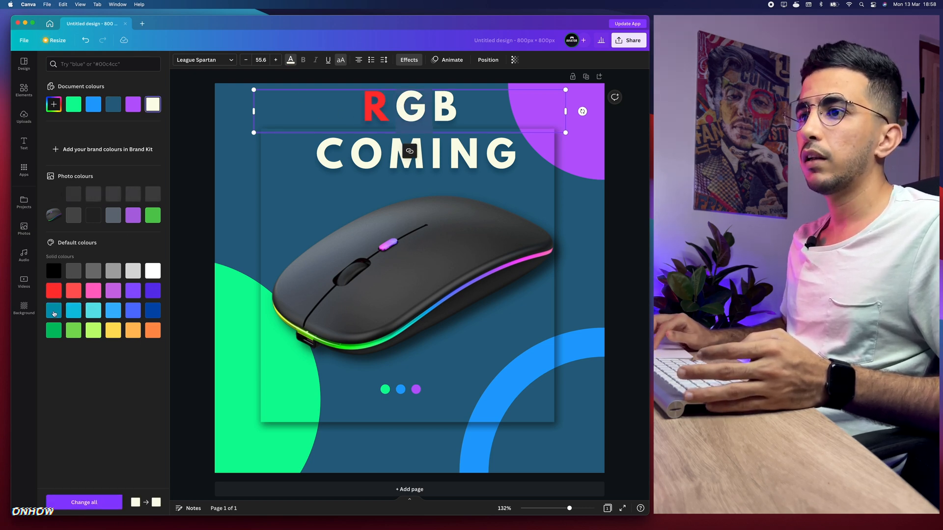
left_click(54, 333)
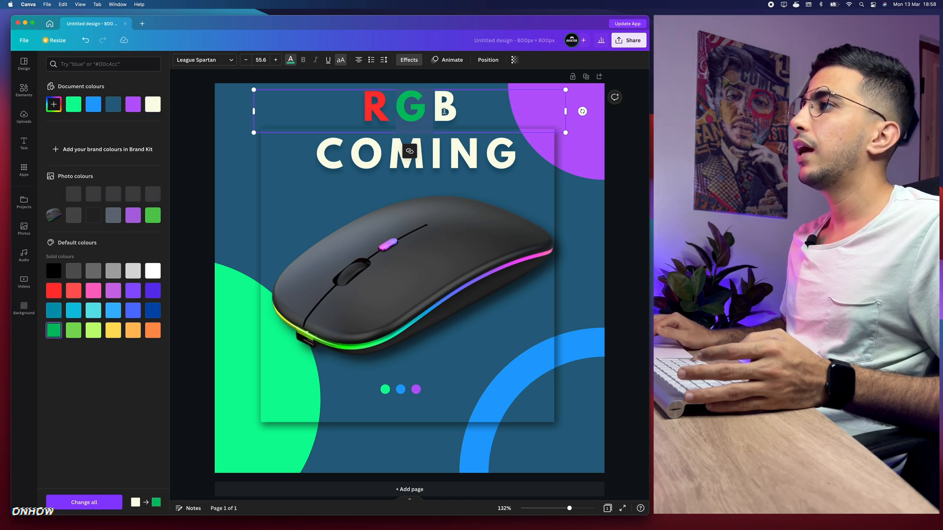
Try several default blues on the letter B of the RGB heading and settle on light turquoise.
left_click_drag(464, 108, 436, 110)
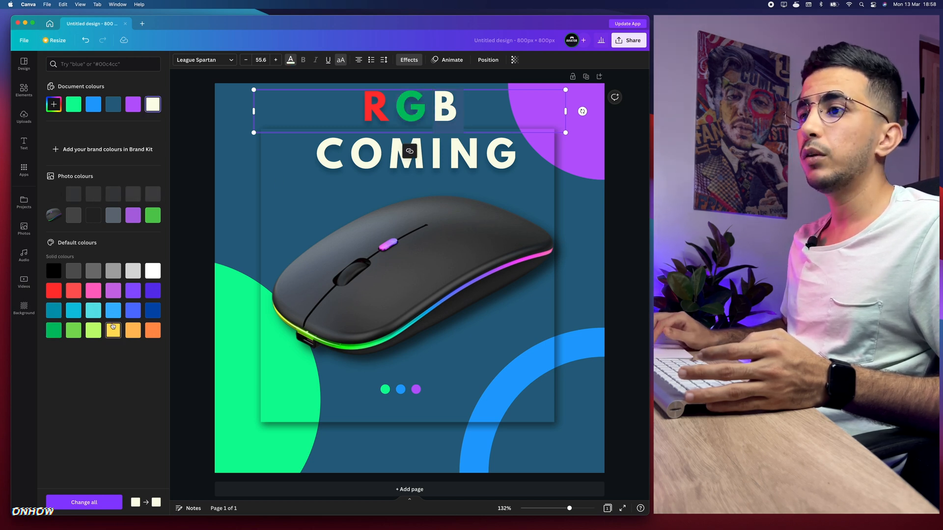
left_click(153, 312)
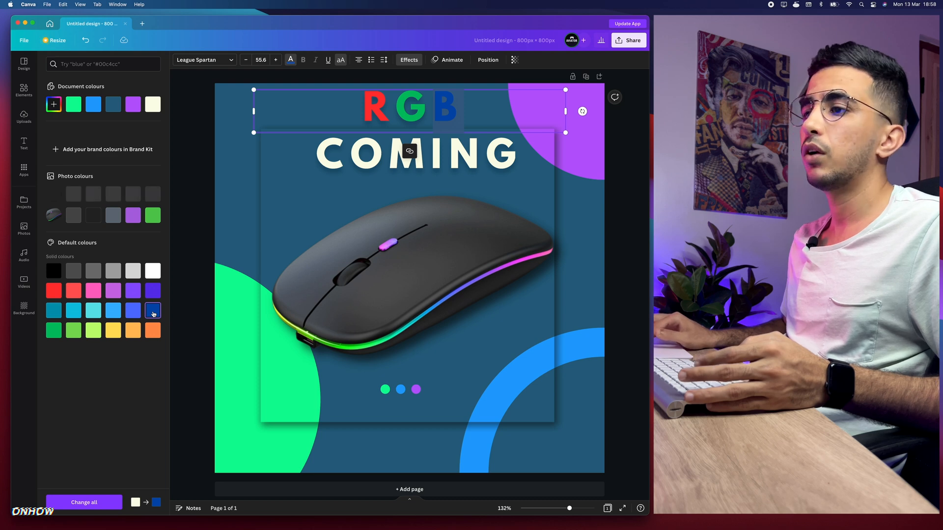
left_click(116, 312)
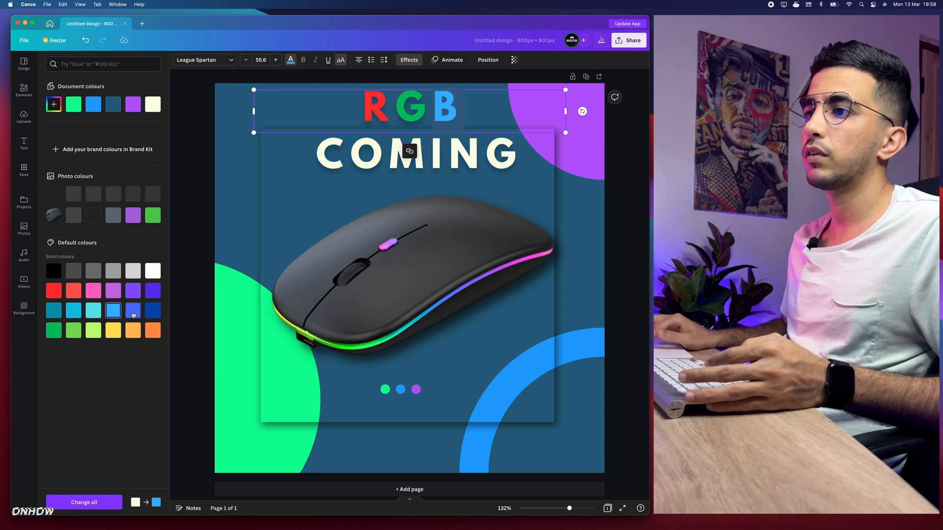
left_click(133, 314)
left_click(95, 313)
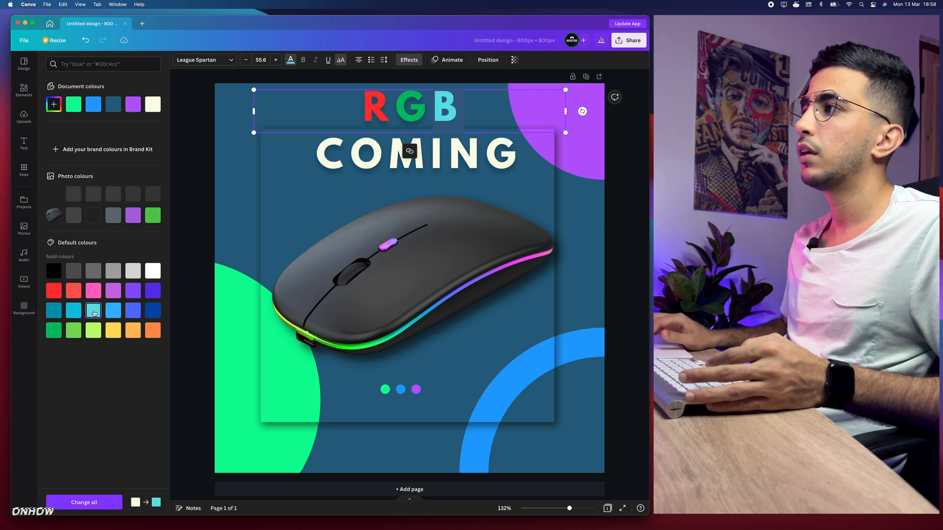
left_click(193, 192)
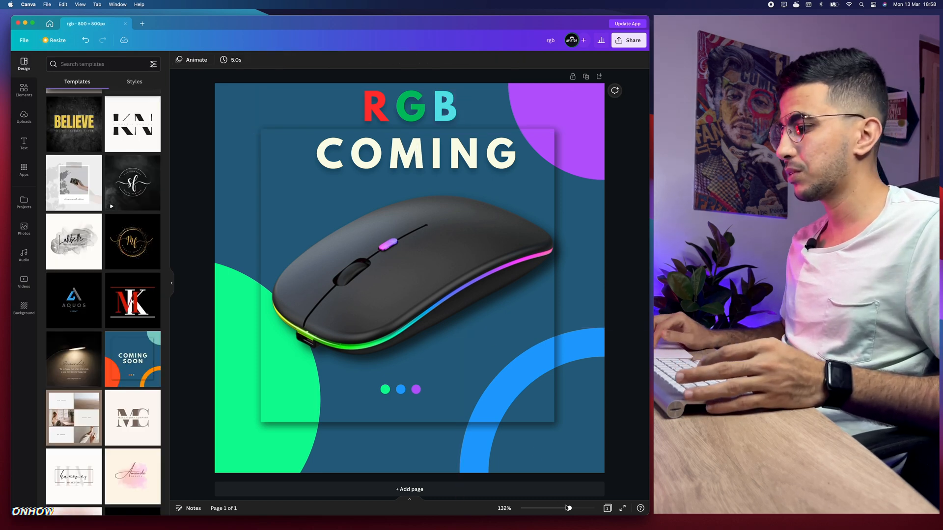
Set the RGB heading's transparency to 70.
mouse_move(569, 509)
left_mouse_down()
mouse_move(552, 509)
mouse_move(568, 509)
left_mouse_up()
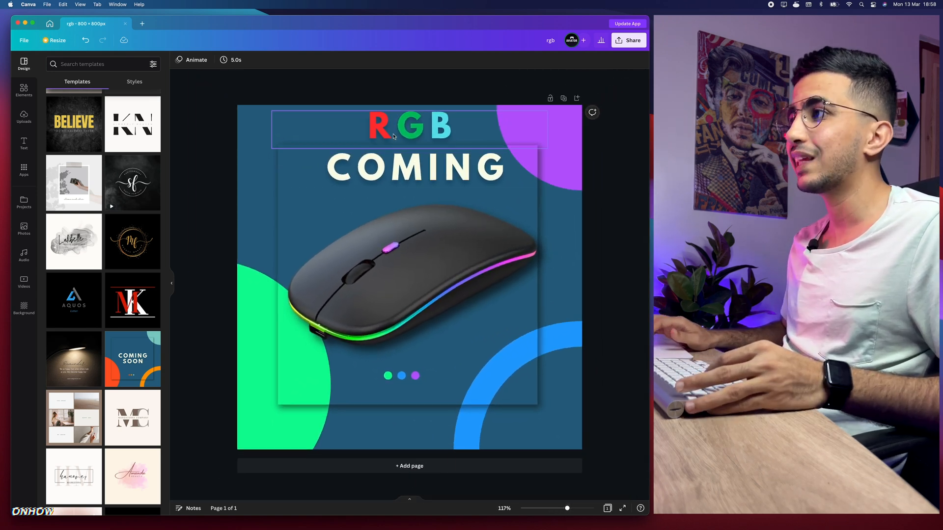
left_click(393, 137)
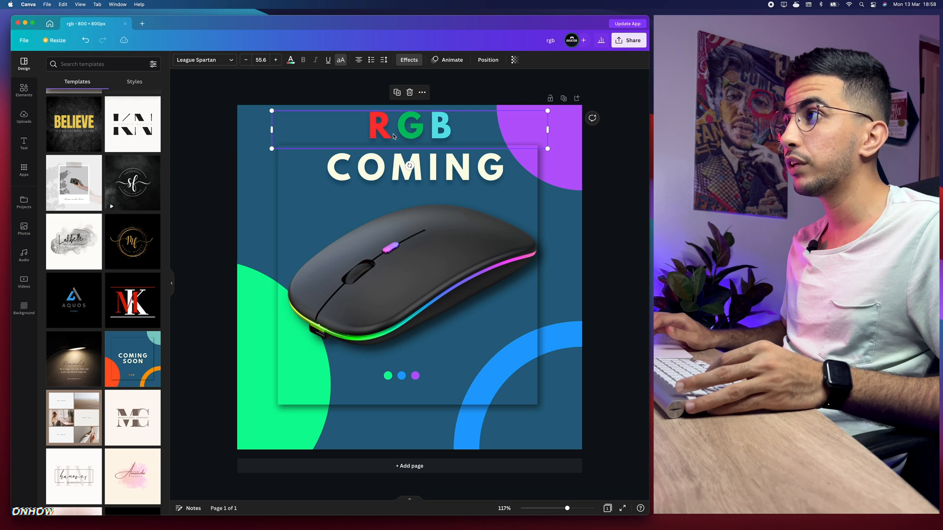
left_click(515, 61)
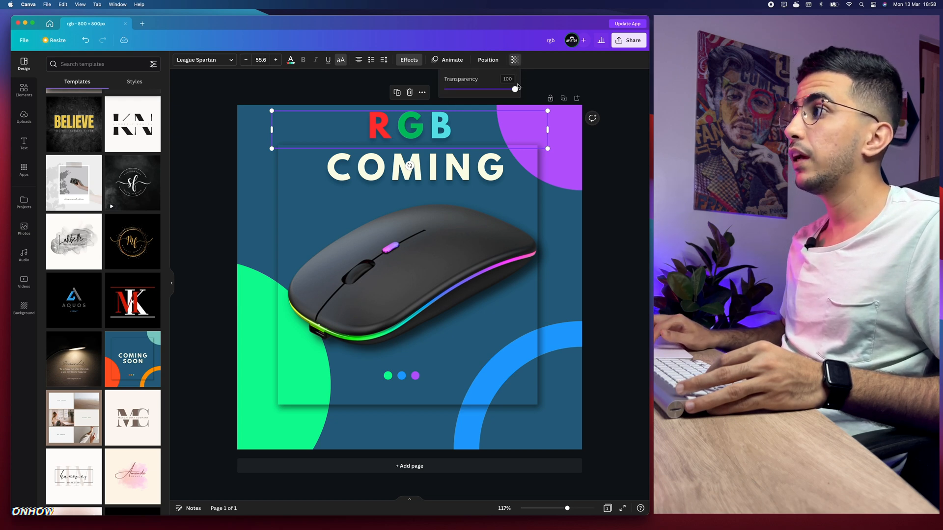
left_click_drag(514, 90, 496, 89)
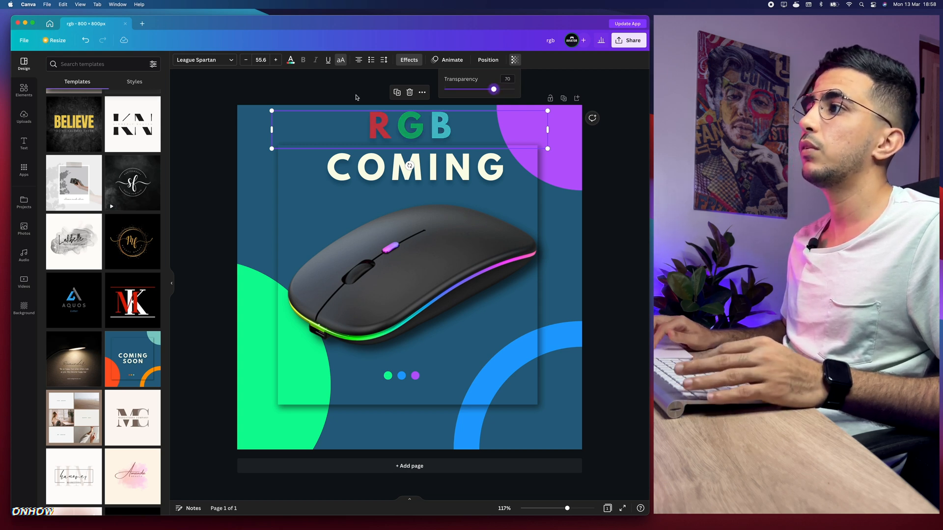
Replace the COMING heading text with MOUSE.
left_click(387, 171)
double_click(387, 170)
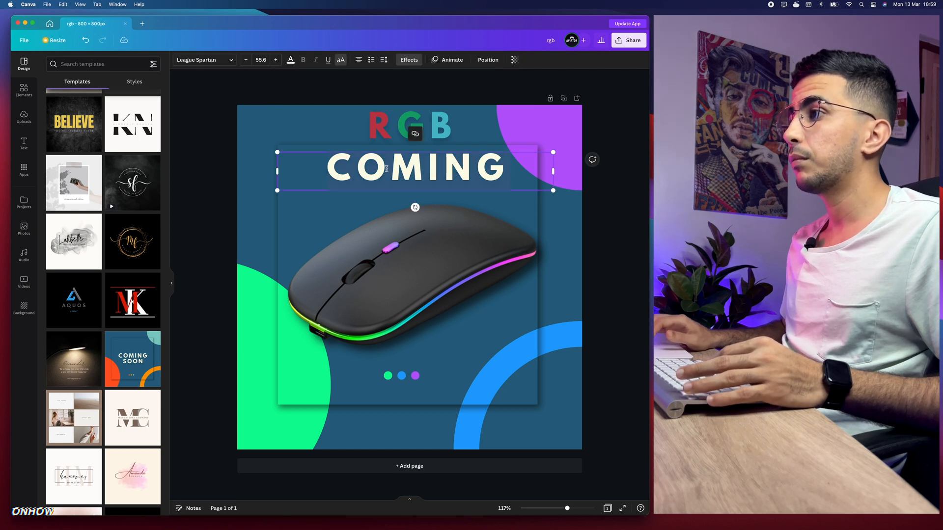
type("MOUSE")
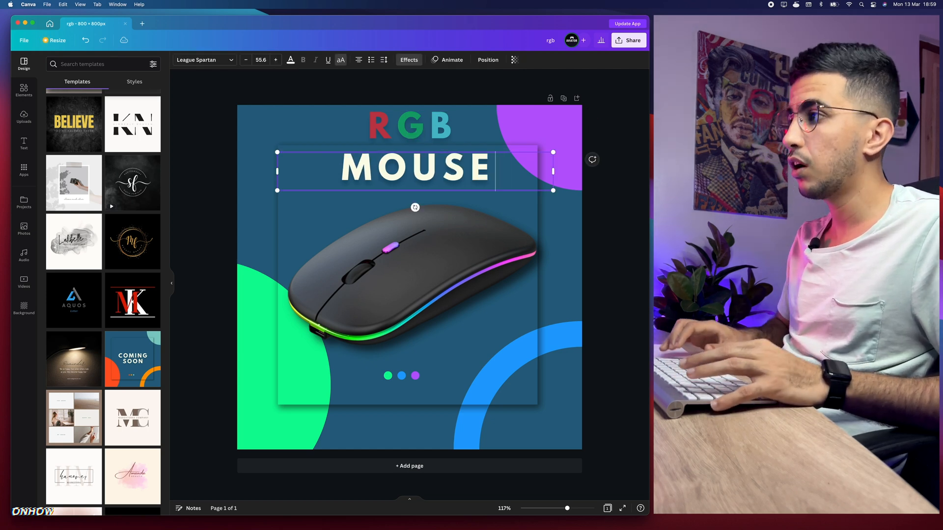
Duplicate the MOUSE heading and lay the copy exactly over the original.
key("Escape")
mouse_move(569, 514)
left_mouse_down()
mouse_move(582, 511)
mouse_move(565, 510)
left_mouse_up()
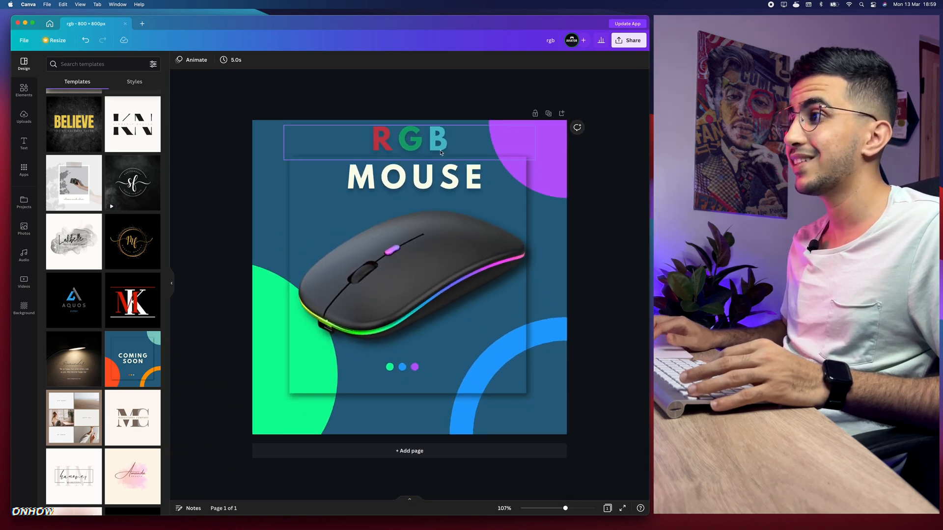
left_click(413, 185)
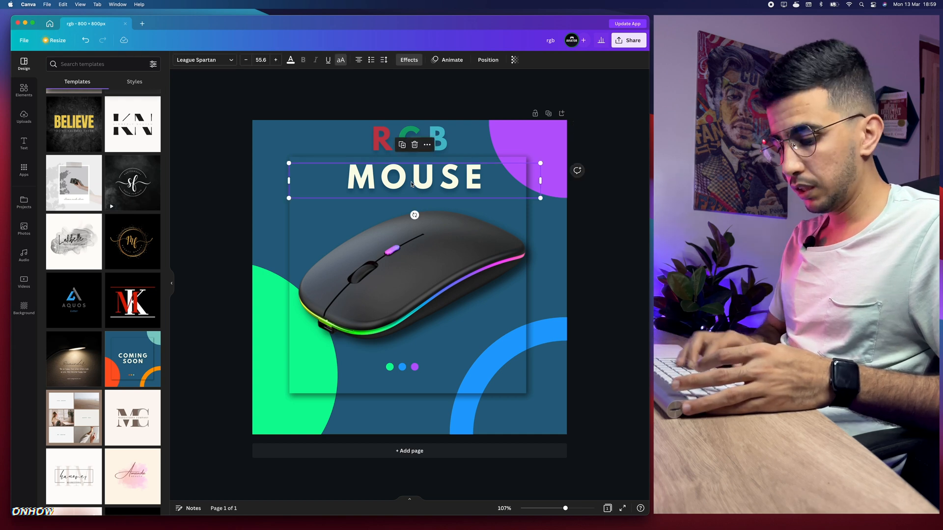
key("super+d")
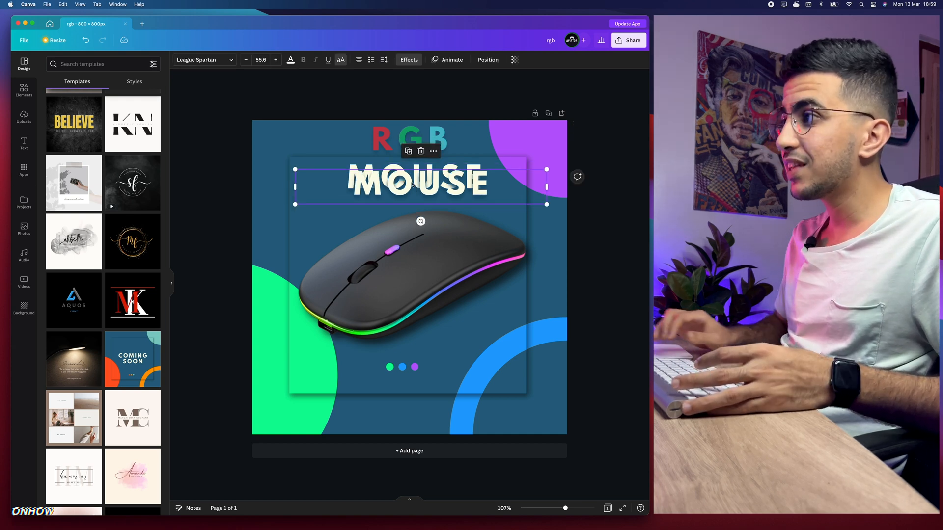
left_click_drag(408, 183, 400, 175)
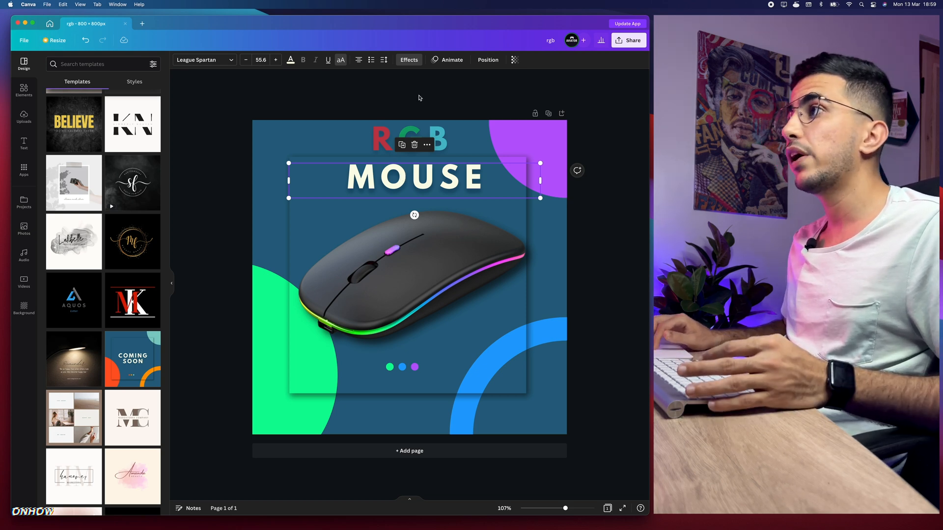
Check the MOUSE heading's shadow effect settings, keeping the blur at its 100 maximum.
left_click(409, 60)
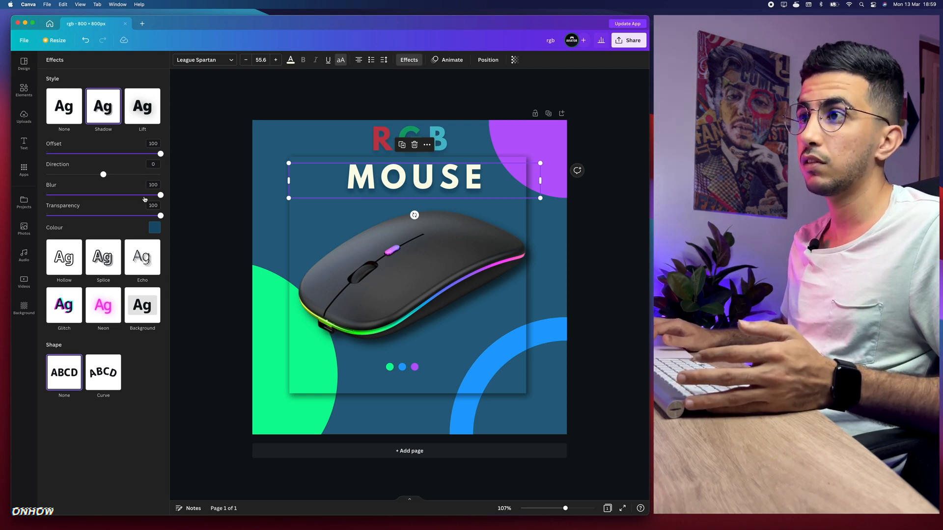
mouse_move(161, 195)
left_mouse_down()
mouse_move(28, 194)
mouse_move(163, 195)
left_mouse_up()
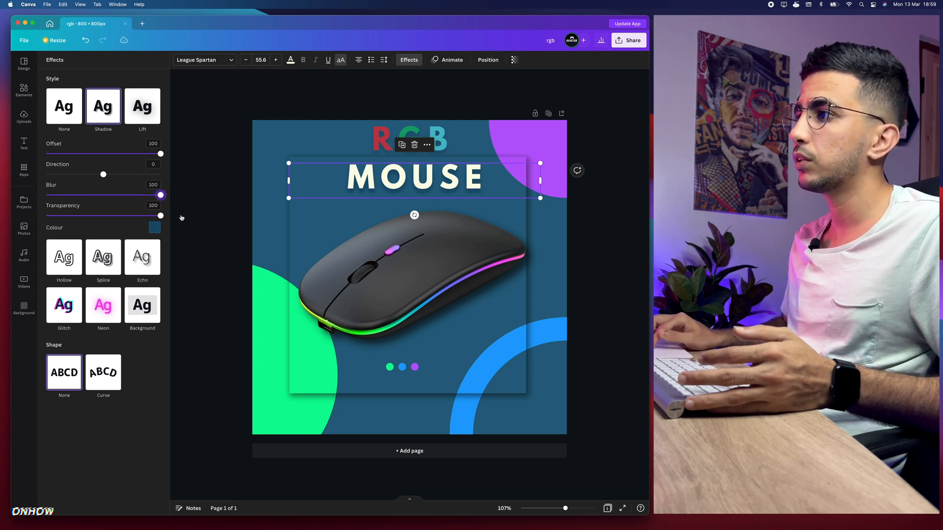
left_click(232, 160)
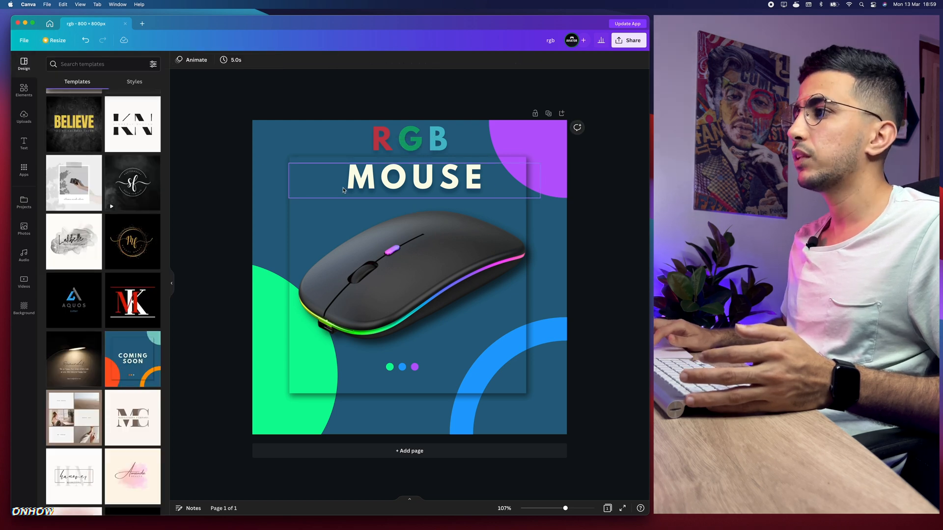
Shift the MOUSE heading and the RGB heading slightly to the left on the page.
left_click(368, 181)
key("super+d")
left_click_drag(367, 175, 359, 171)
left_click_drag(385, 133, 375, 131)
left_click(509, 491)
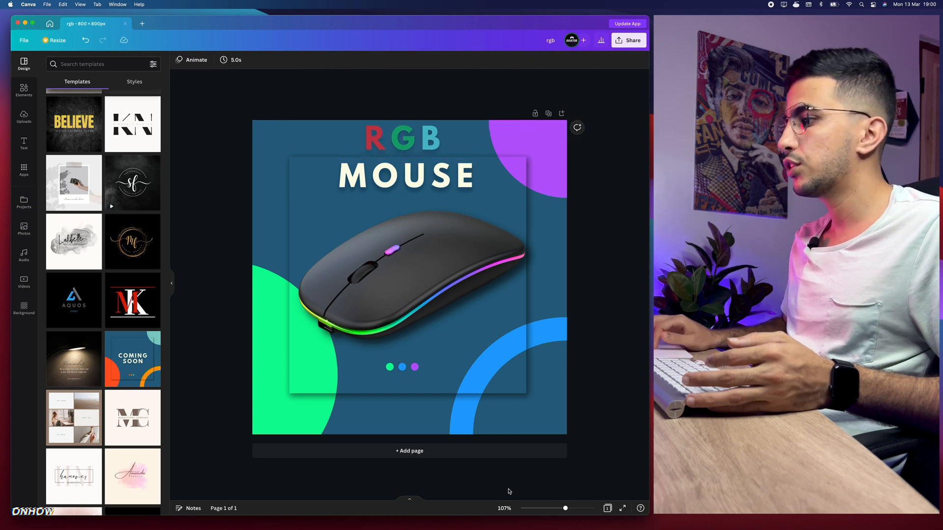
Compare the RGB Mouse design with the original wireless mouse photo open in the photo editor.
left_click_drag(566, 509, 544, 508)
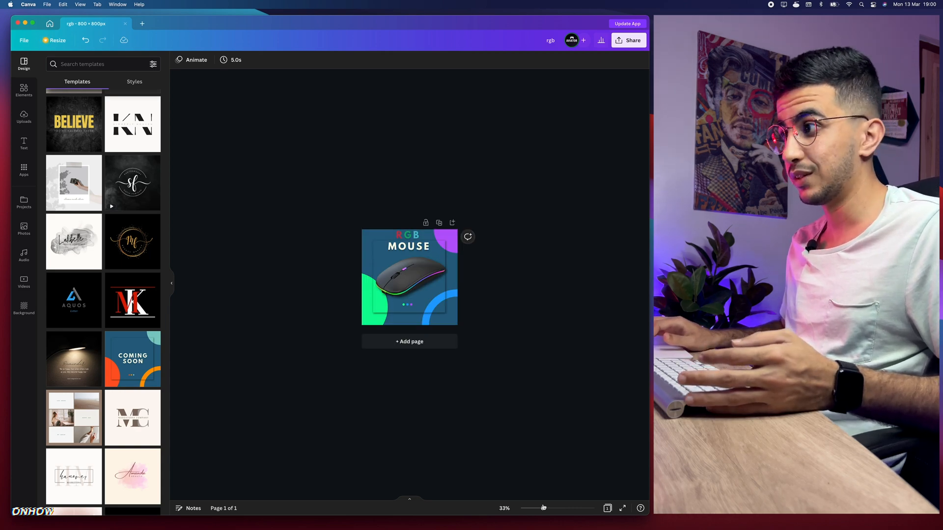
left_click(49, 24)
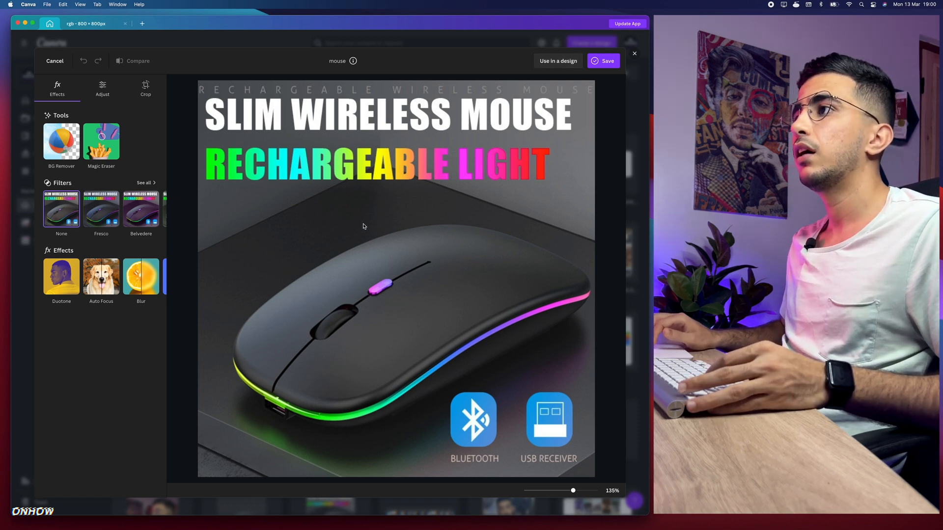
left_click(93, 24)
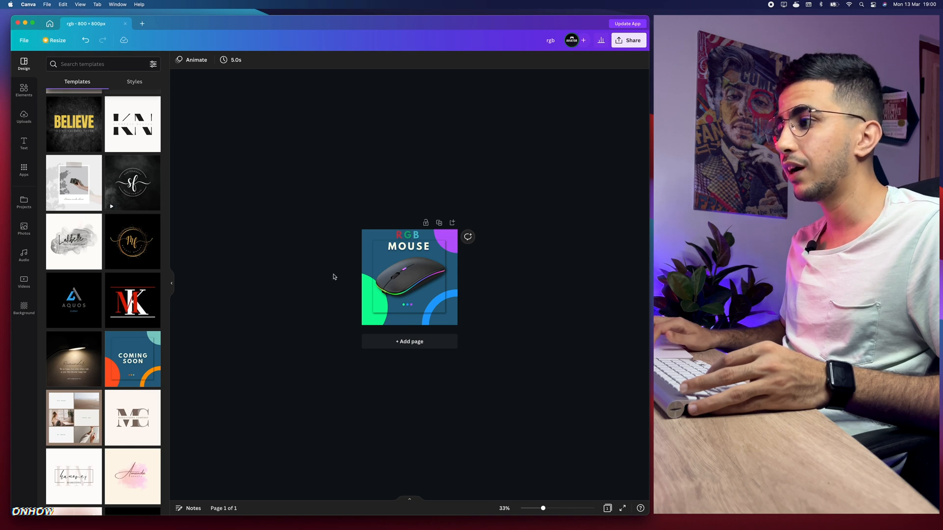
left_click(51, 25)
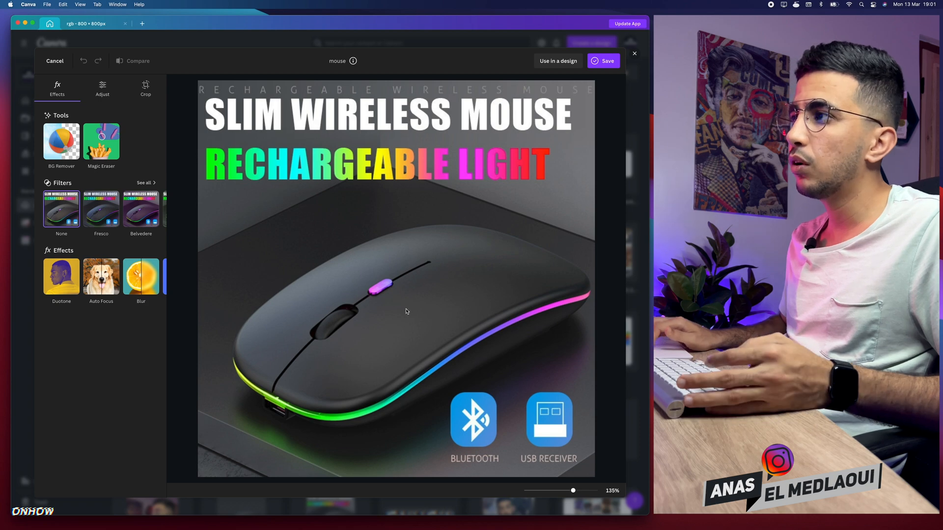
left_click(91, 24)
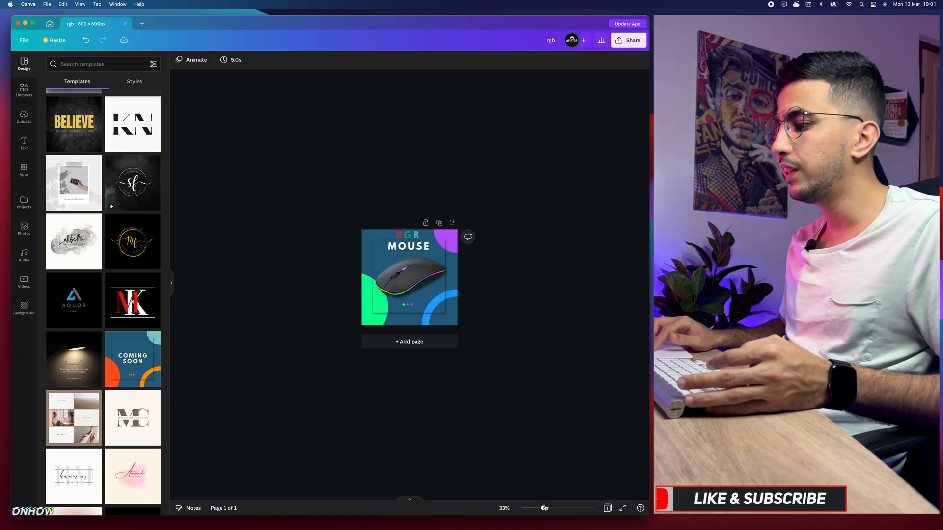
Nudge the mouse image slightly left and up on the page.
left_click_drag(544, 509, 560, 509)
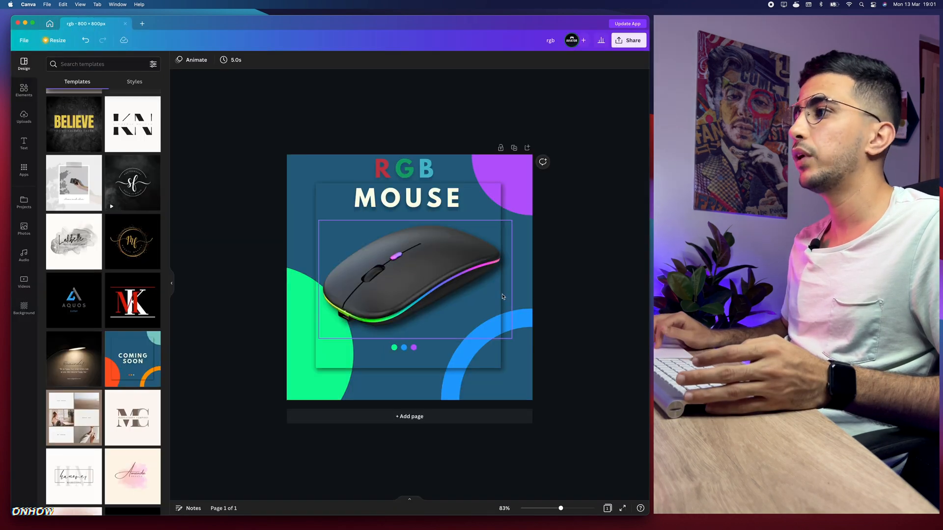
left_click(565, 509)
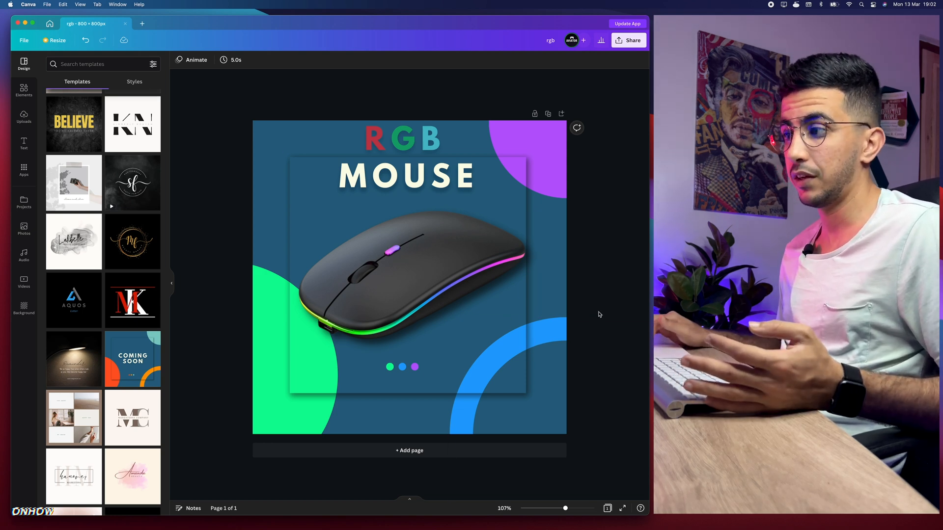
left_click_drag(446, 284, 439, 283)
left_click(618, 264)
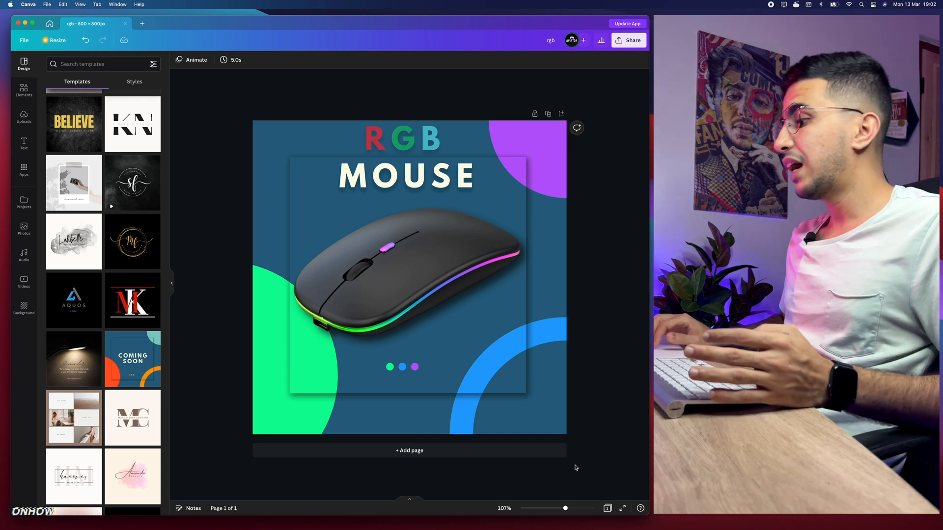
left_click_drag(566, 509, 569, 510)
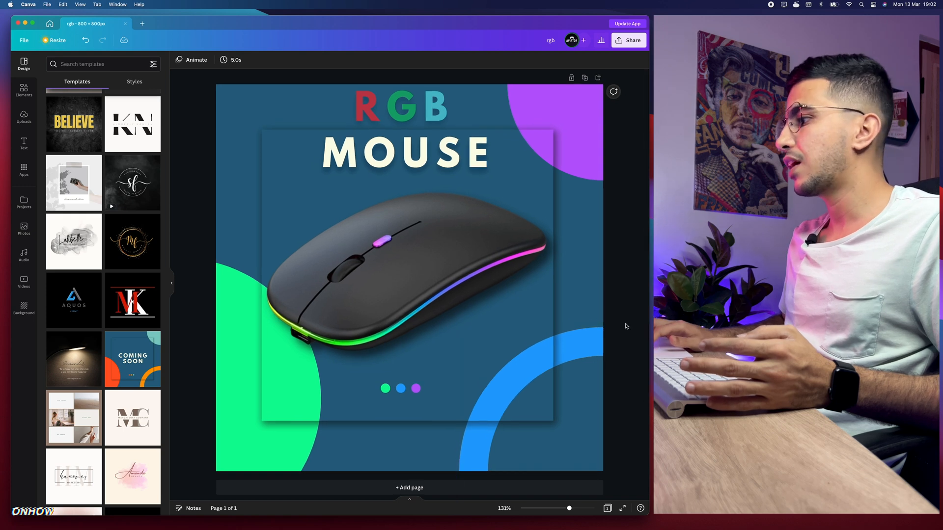